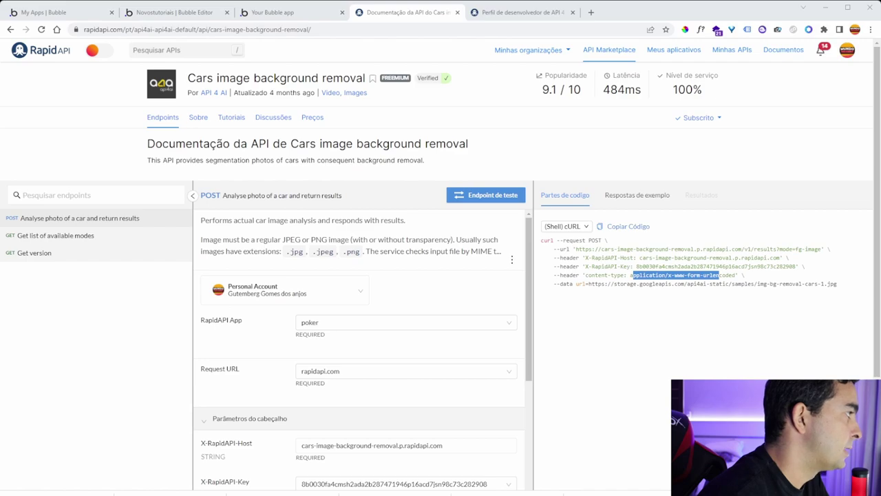
Browse the APIs published by API 4 AI on its RapidAPI developer profile
{"action": "left_click", "coordinate": [275, 77]}
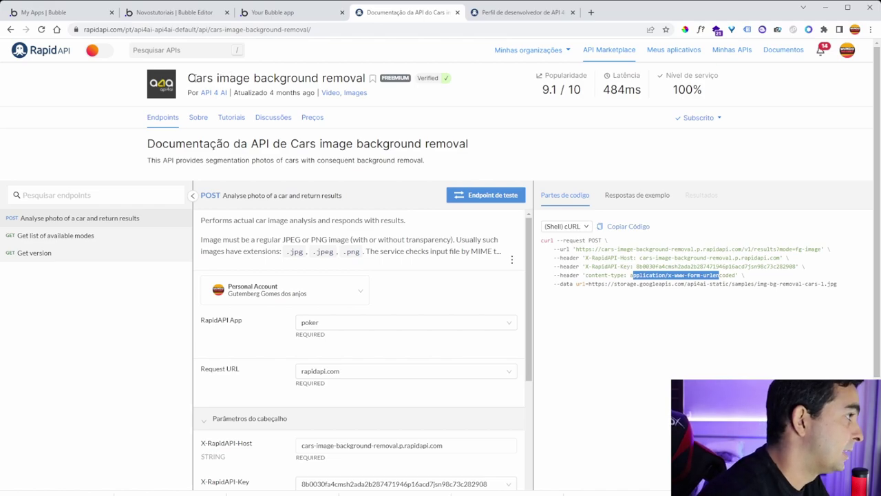
{"action": "left_click", "coordinate": [510, 17]}
{"action": "mouse_move", "coordinate": [161, 301]}
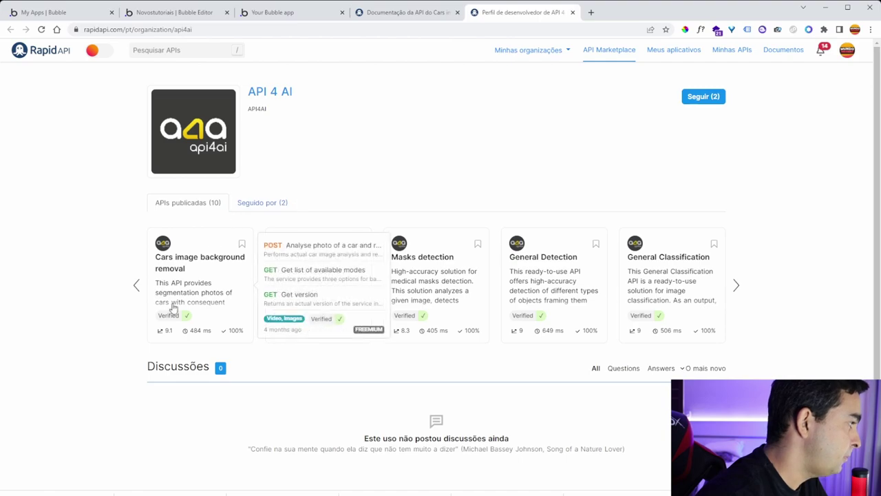
{"action": "left_click", "coordinate": [135, 288]}
{"action": "mouse_move", "coordinate": [398, 315]}
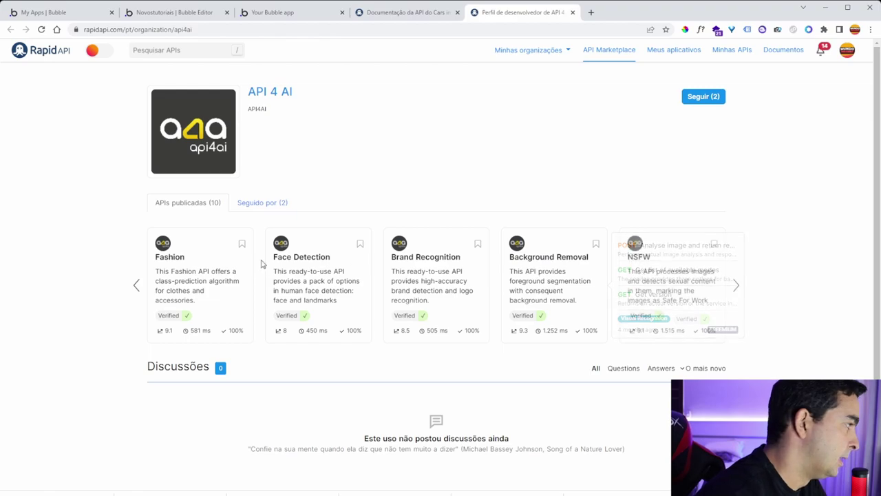
{"action": "left_click", "coordinate": [136, 284]}
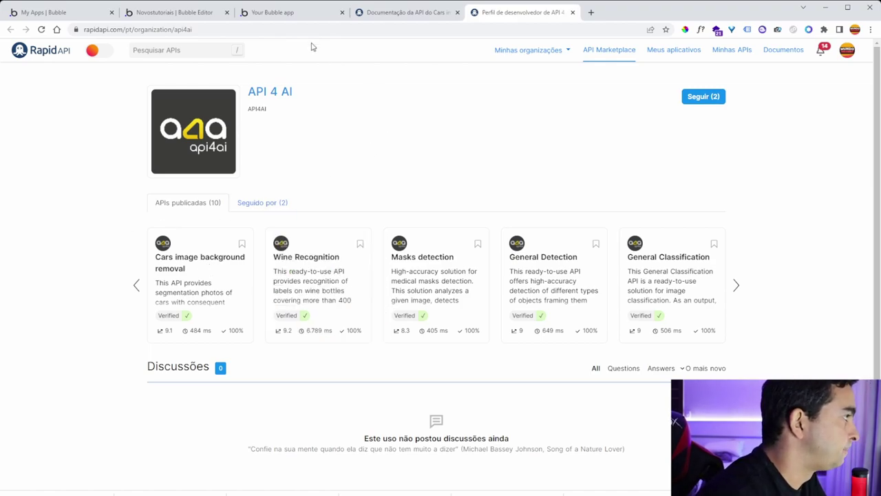
Switch to the Bubble app preview and compare the original car photo with its background-removed version
{"action": "left_click", "coordinate": [288, 12]}
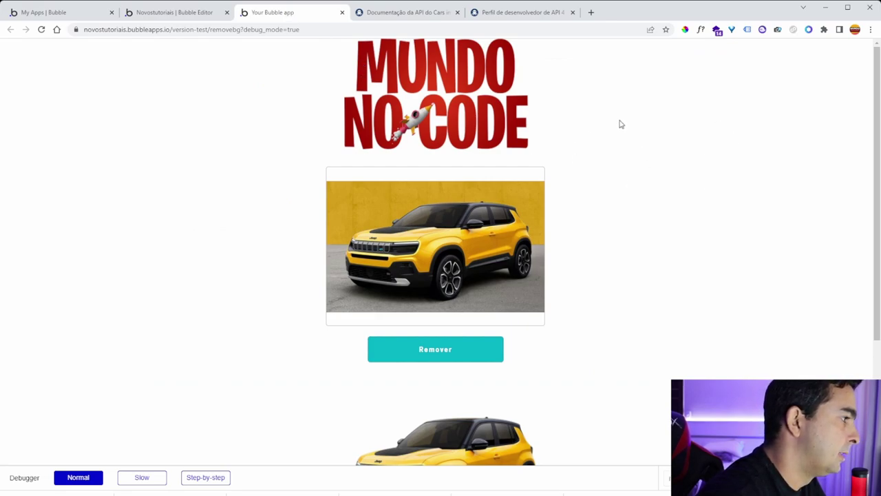
{"action": "scroll", "coordinate": [620, 124], "scroll_direction": "down", "scroll_amount": 3}
{"action": "scroll", "coordinate": [632, 141], "scroll_direction": "up", "scroll_amount": 3}
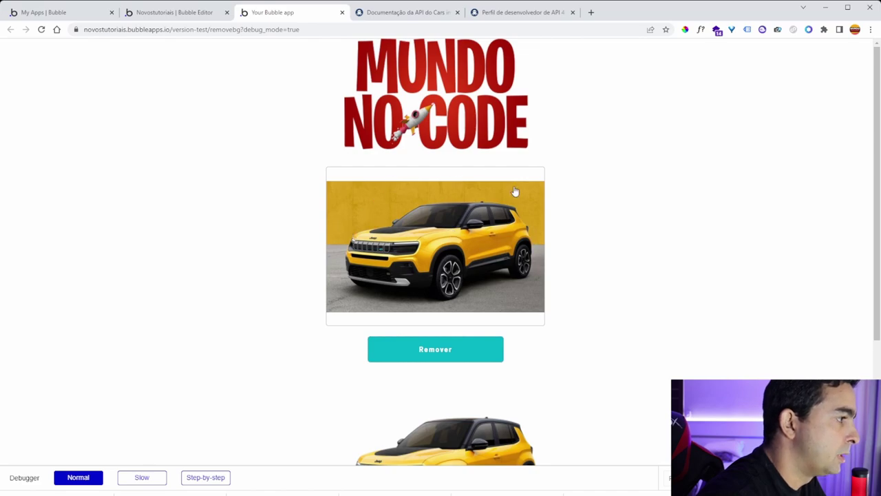
{"action": "scroll", "coordinate": [640, 205], "scroll_direction": "down", "scroll_amount": 2}
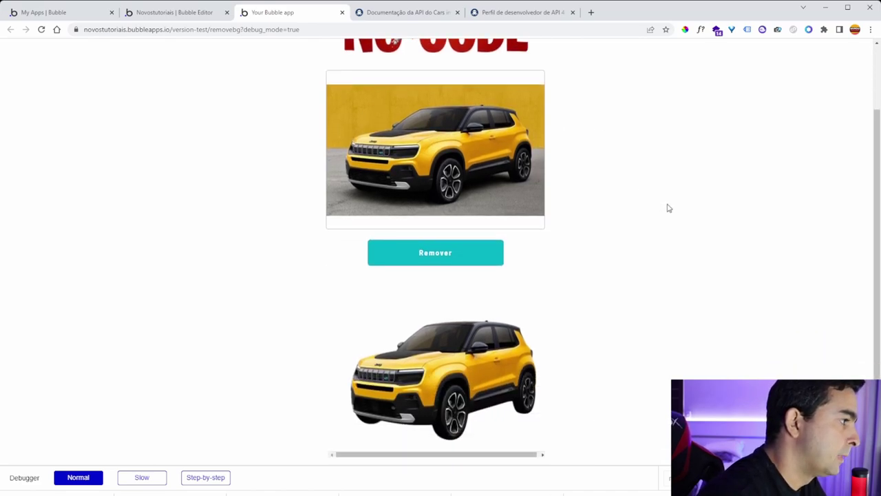
{"action": "scroll", "coordinate": [573, 272], "scroll_direction": "down", "scroll_amount": 1}
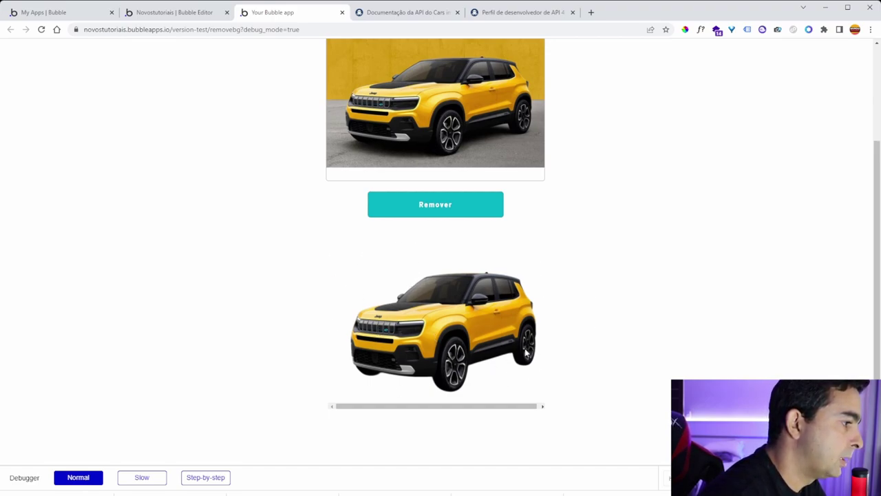
{"action": "scroll", "coordinate": [517, 303], "scroll_direction": "up", "scroll_amount": 3}
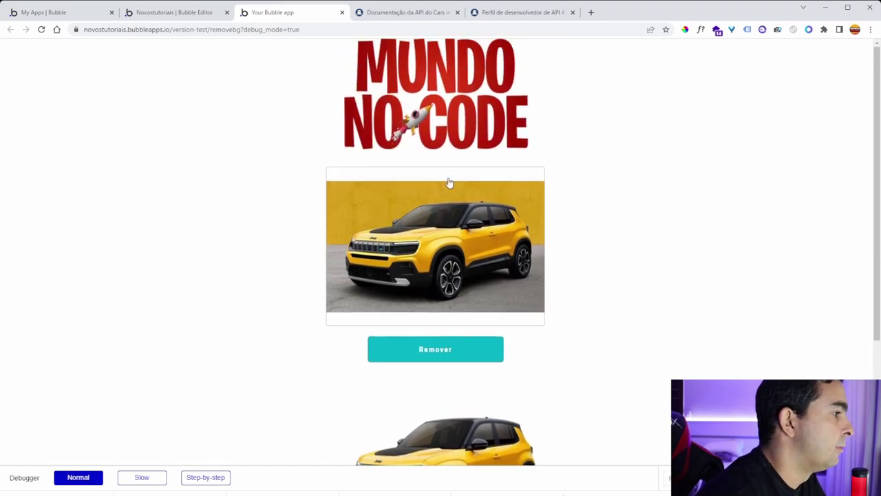
{"action": "scroll", "coordinate": [414, 103], "scroll_direction": "down", "scroll_amount": 3}
{"action": "scroll", "coordinate": [465, 226], "scroll_direction": "up", "scroll_amount": 3}
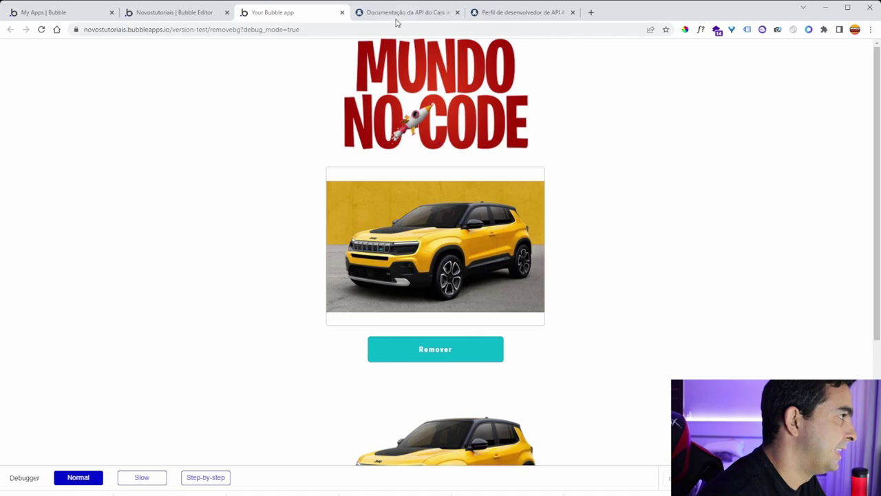
Review the accepted image extensions in the Cars image background removal documentation and display its code snippet as Shell cURL
{"action": "left_click", "coordinate": [403, 14]}
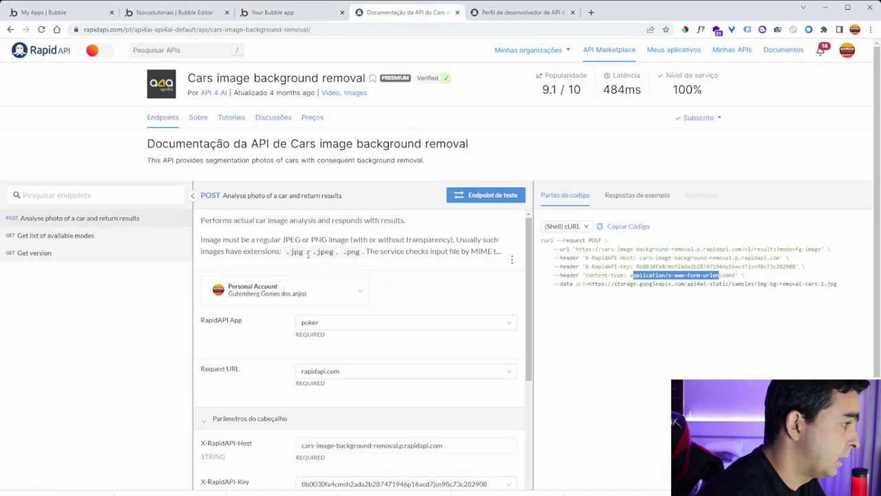
{"action": "left_click_drag", "start_coordinate": [288, 252], "coordinate": [366, 254]}
{"action": "left_click", "coordinate": [357, 284]}
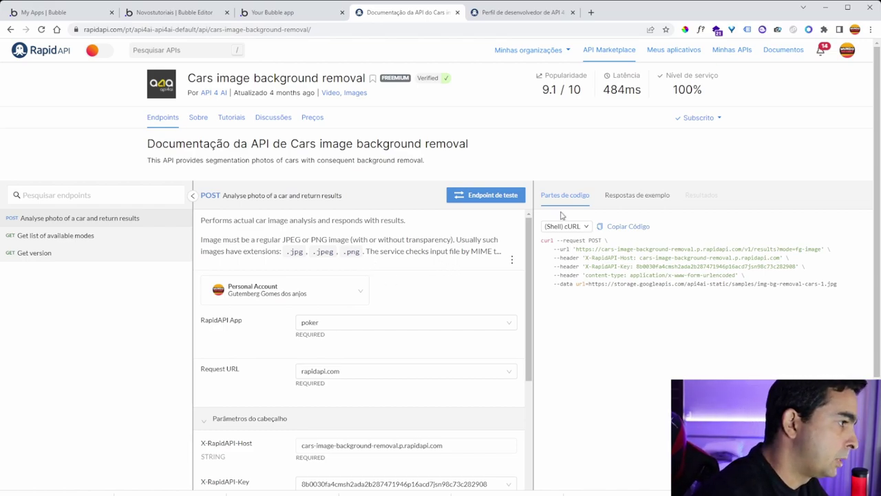
{"action": "left_click", "coordinate": [573, 229]}
{"action": "scroll", "coordinate": [563, 276], "scroll_direction": "down", "scroll_amount": 2}
{"action": "mouse_move", "coordinate": [578, 363]}
{"action": "left_click", "coordinate": [612, 367]}
{"action": "scroll", "coordinate": [592, 348], "scroll_direction": "up", "scroll_amount": 3}
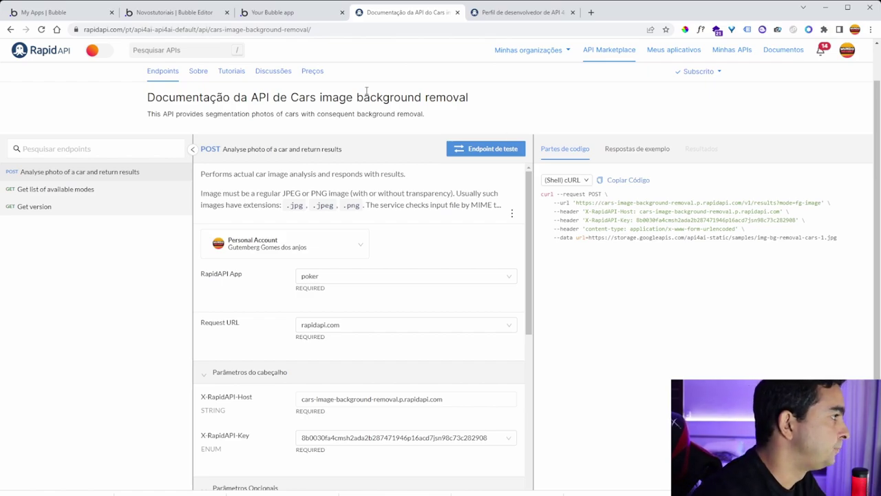
Switch to the Bubble editor and review the Remove BG API and its Remover call in the API Connector plugin
{"action": "left_click", "coordinate": [192, 16]}
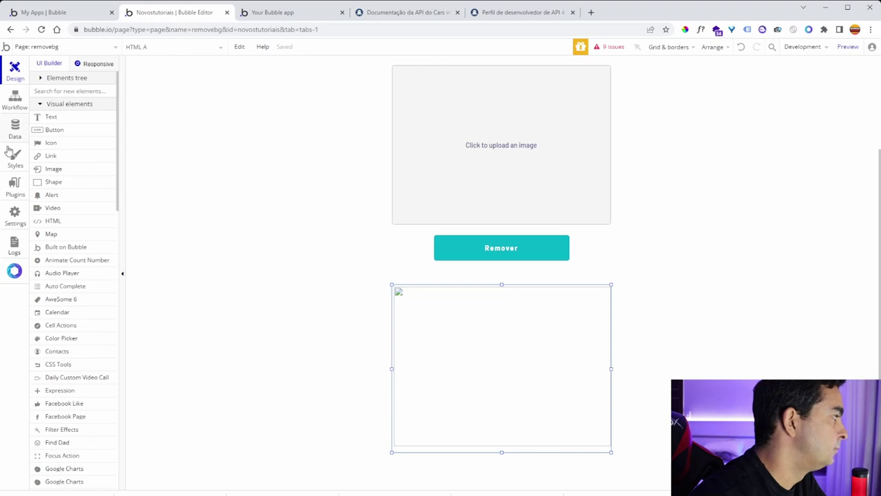
{"action": "left_click", "coordinate": [16, 191]}
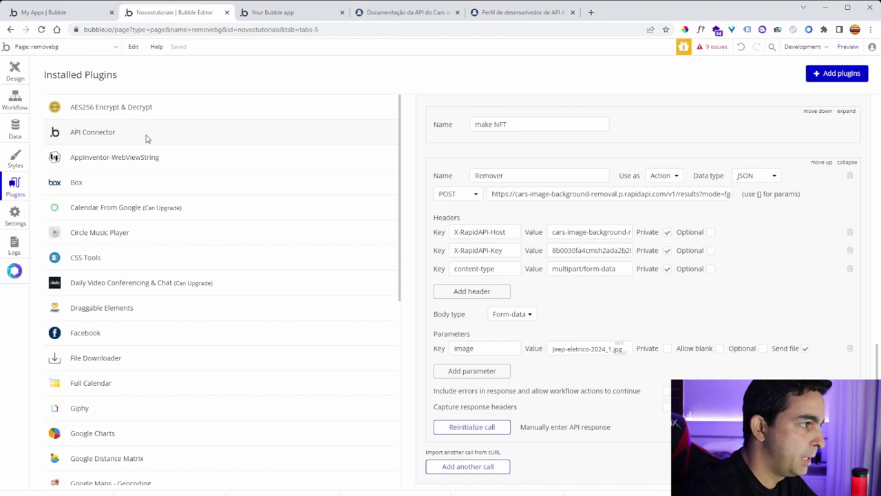
{"action": "scroll", "coordinate": [734, 308], "scroll_direction": "up", "scroll_amount": 3}
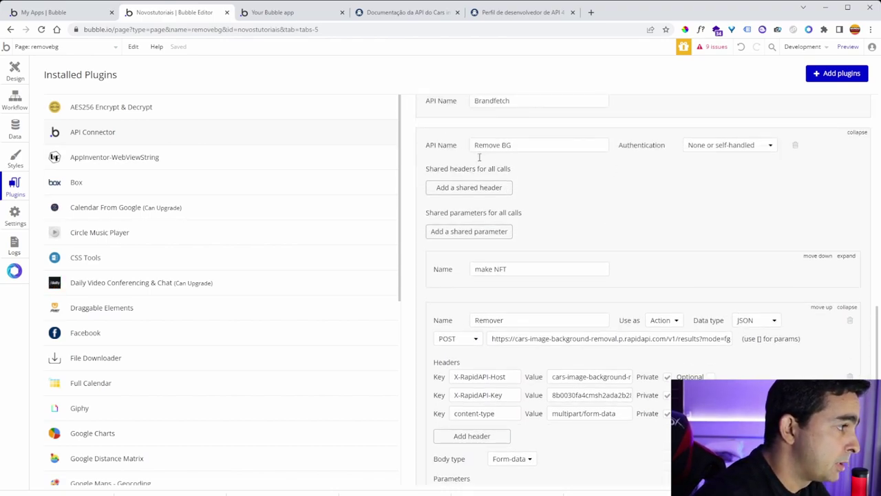
{"action": "left_click_drag", "start_coordinate": [523, 148], "coordinate": [437, 152]}
{"action": "left_click", "coordinate": [580, 179]}
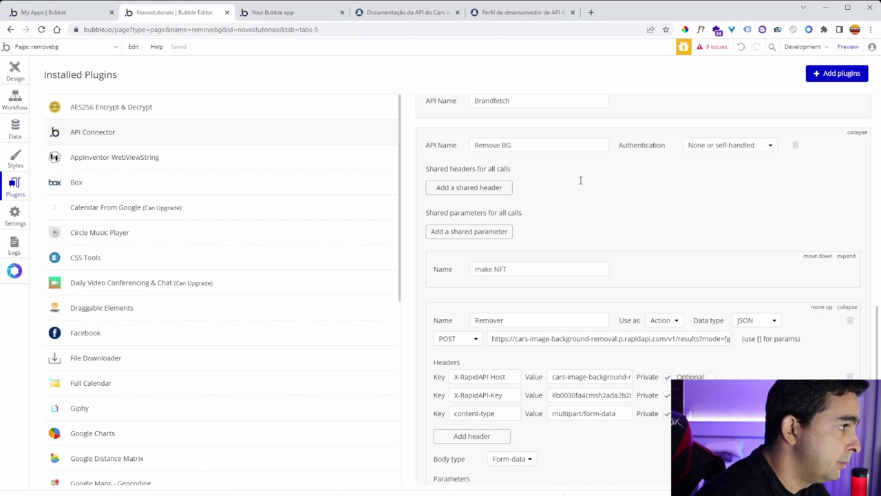
{"action": "scroll", "coordinate": [693, 193], "scroll_direction": "down", "scroll_amount": 3}
{"action": "scroll", "coordinate": [671, 159], "scroll_direction": "down", "scroll_amount": 1}
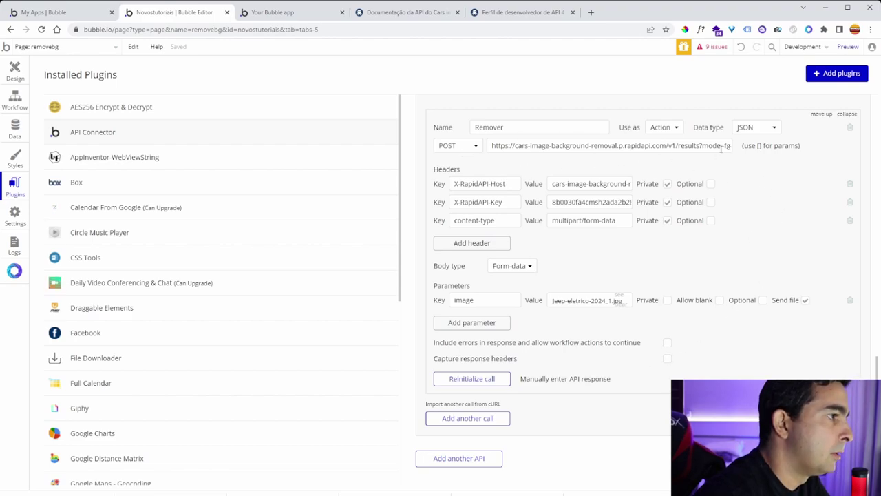
Set the Remover call's method to POST and check its endpoint against the request URL in the RapidAPI cURL snippet
{"action": "left_click", "coordinate": [456, 146]}
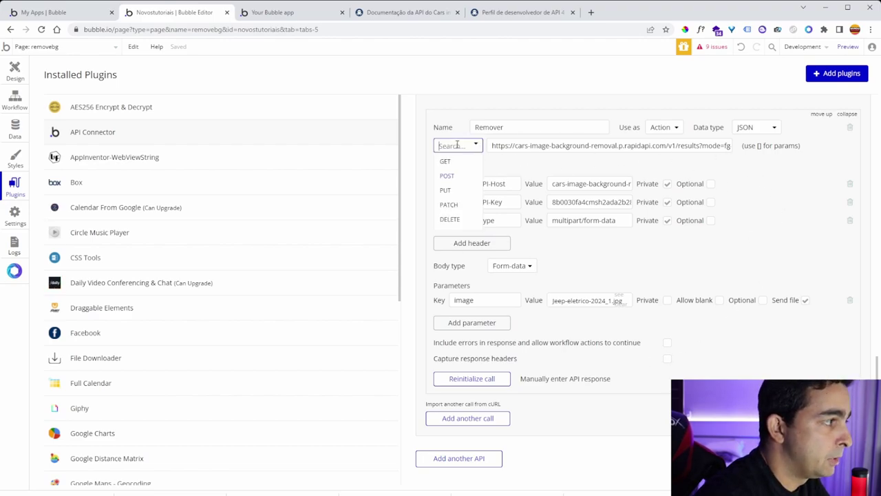
{"action": "left_click", "coordinate": [453, 176]}
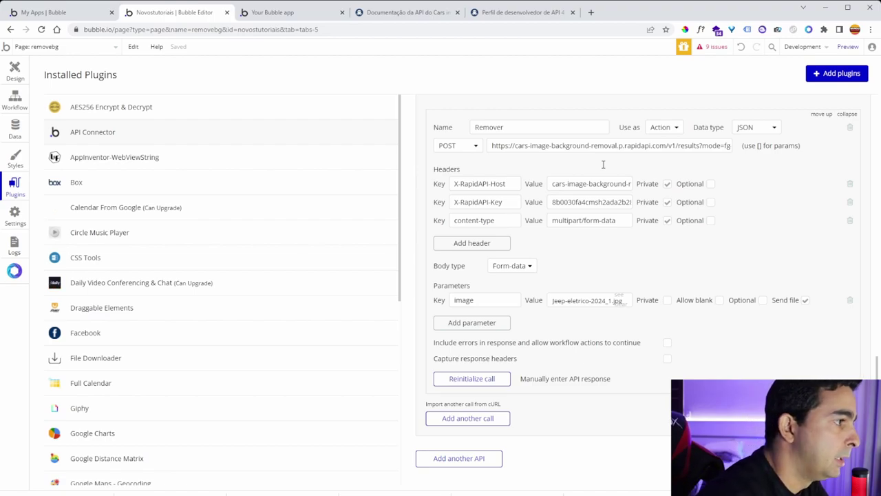
{"action": "left_click", "coordinate": [419, 12]}
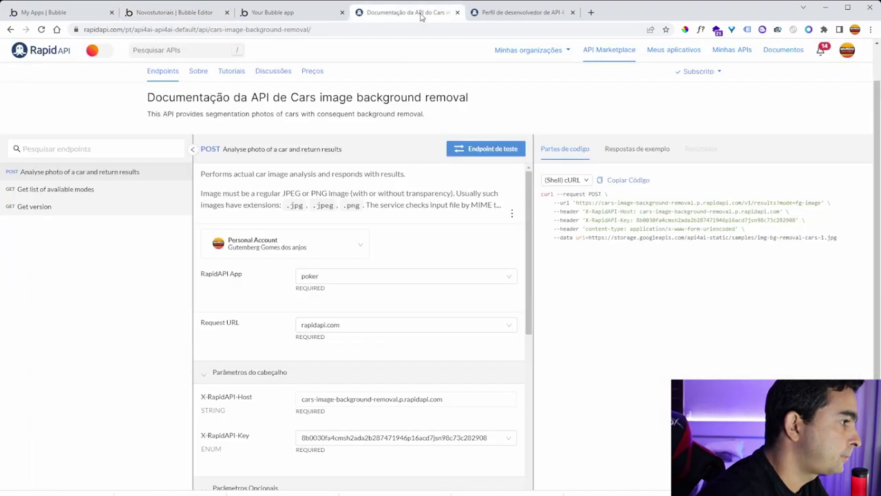
{"action": "left_click_drag", "start_coordinate": [576, 203], "coordinate": [820, 203]}
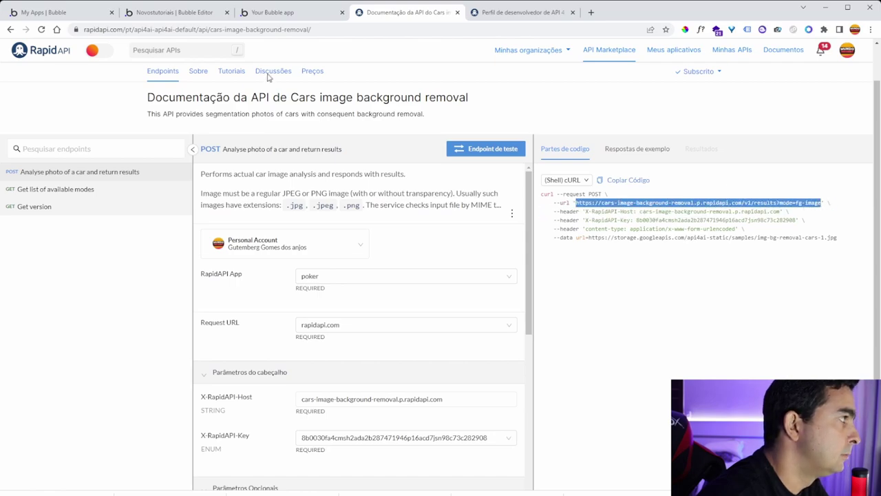
{"action": "left_click", "coordinate": [196, 12]}
{"action": "left_click", "coordinate": [541, 146]}
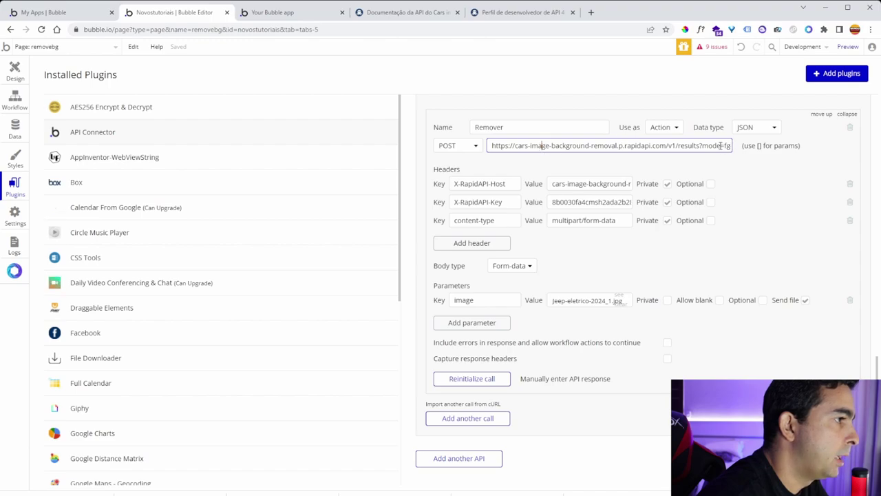
{"action": "left_click", "coordinate": [552, 163]}
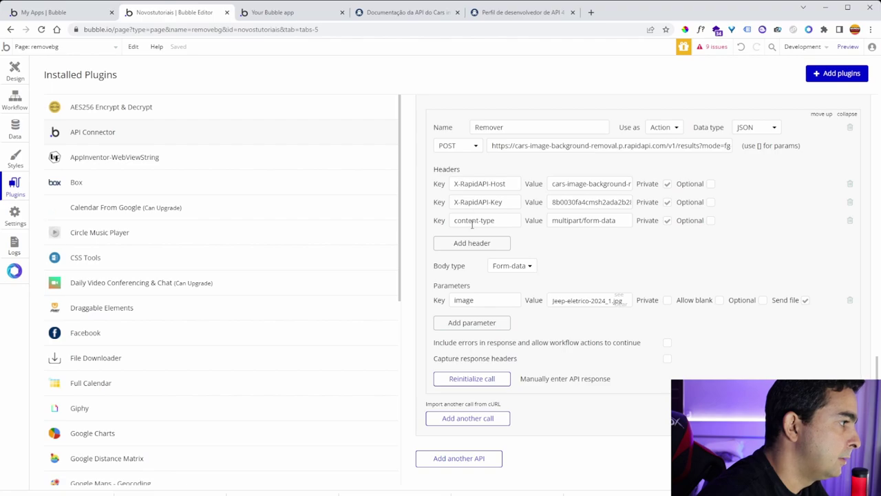
Examine the X-RapidAPI-Host, X-RapidAPI-Key and content-type headers in the RapidAPI cURL snippet
{"action": "left_click", "coordinate": [275, 14]}
{"action": "left_click", "coordinate": [425, 14]}
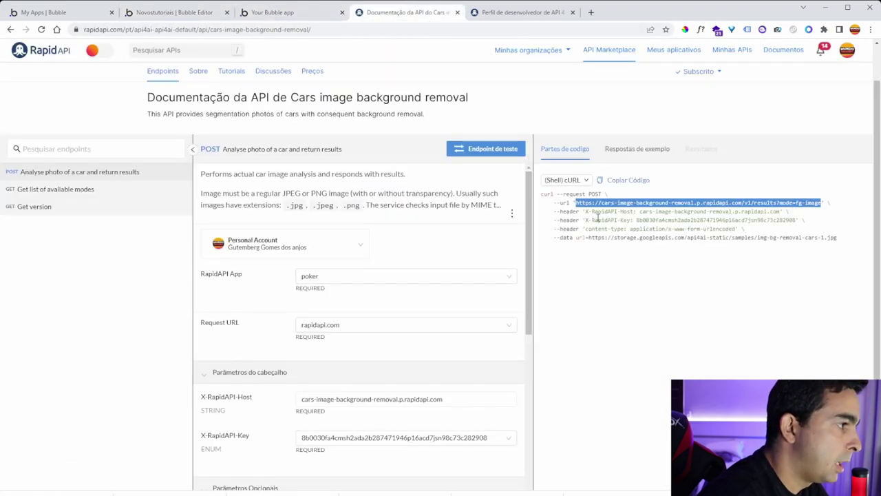
{"action": "left_click_drag", "start_coordinate": [586, 213], "coordinate": [797, 221]}
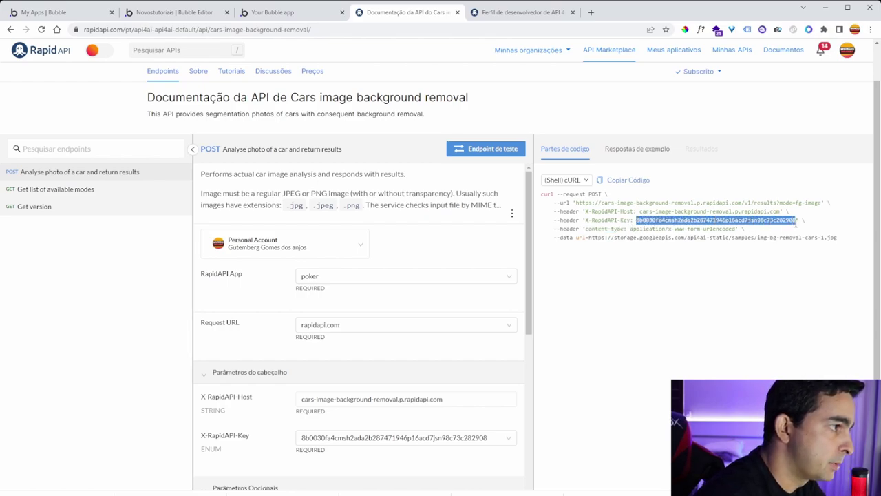
{"action": "left_click", "coordinate": [587, 228]}
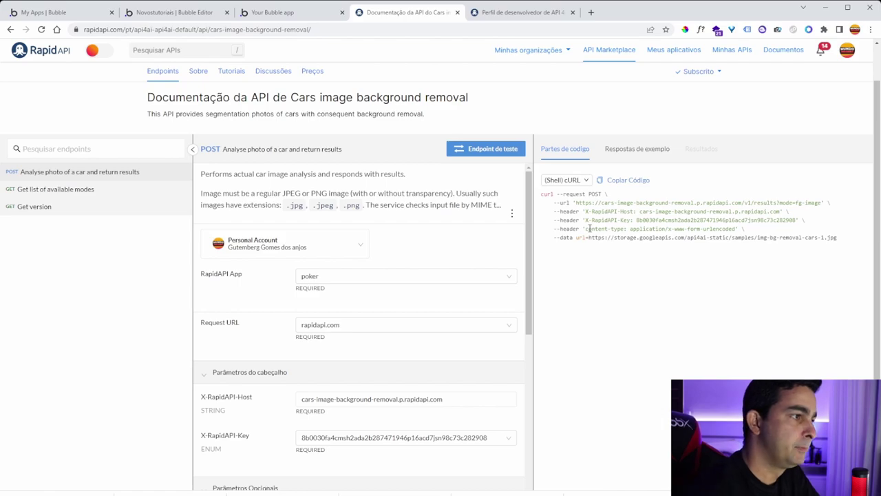
{"action": "left_click_drag", "start_coordinate": [631, 229], "coordinate": [736, 230]}
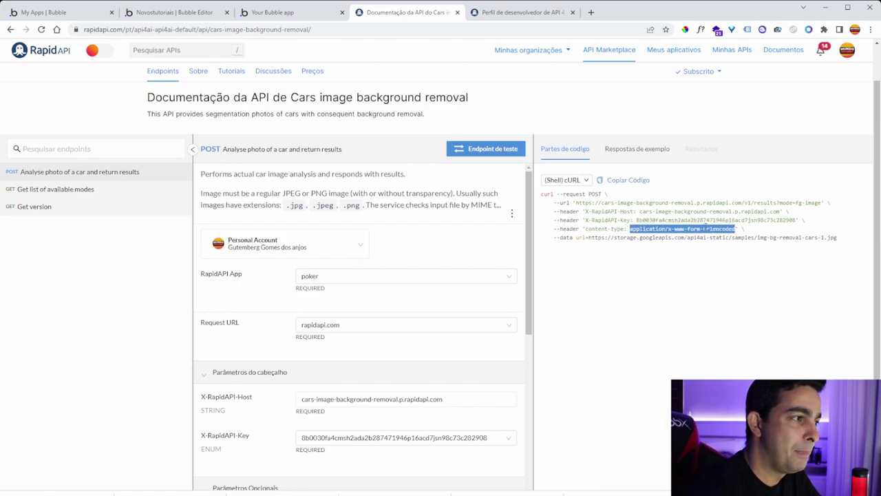
{"action": "left_click", "coordinate": [644, 229]}
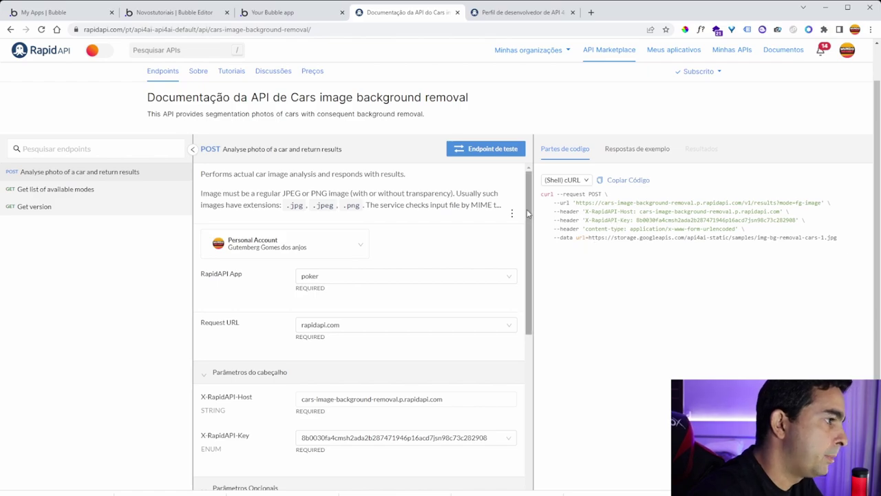
In Bubble, check the Remover call's content-type header value and set the body type to Form-data
{"action": "left_click", "coordinate": [191, 14]}
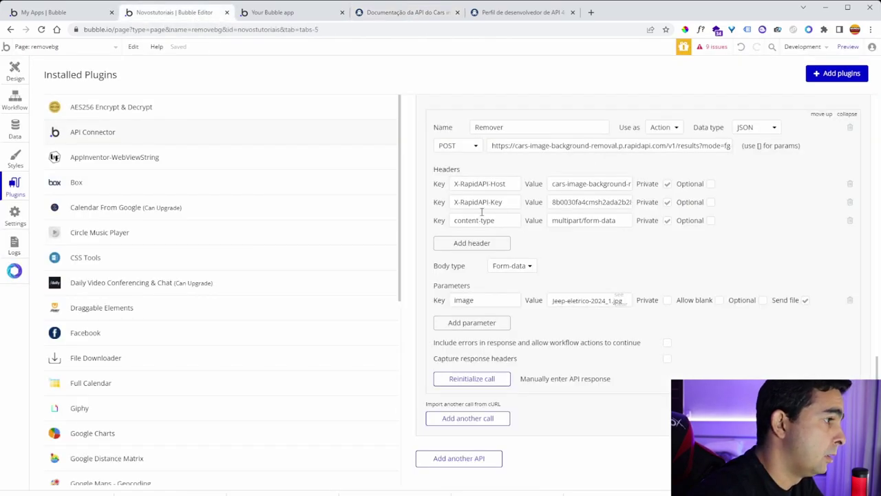
{"action": "left_click_drag", "start_coordinate": [623, 221], "coordinate": [546, 223]}
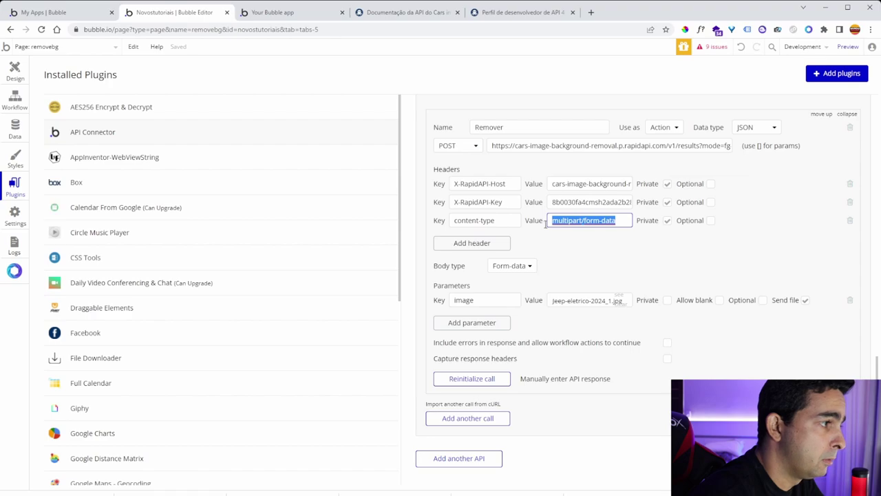
{"action": "left_click", "coordinate": [562, 235]}
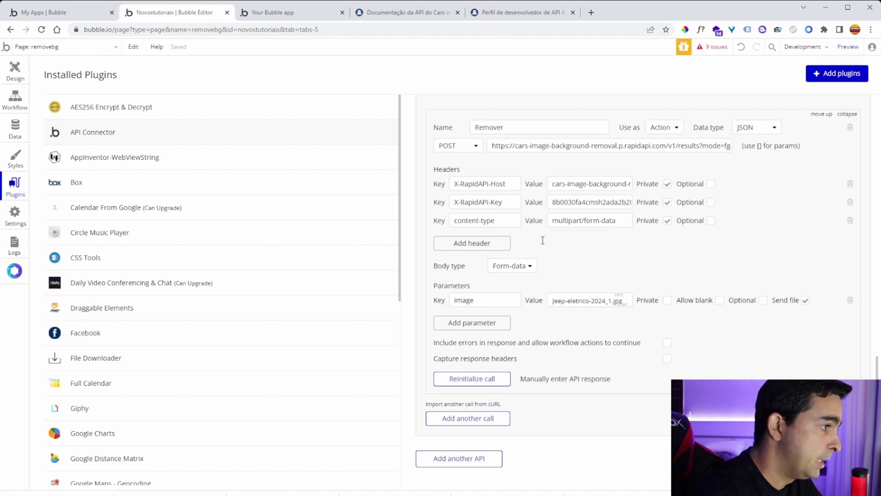
{"action": "left_click", "coordinate": [515, 267]}
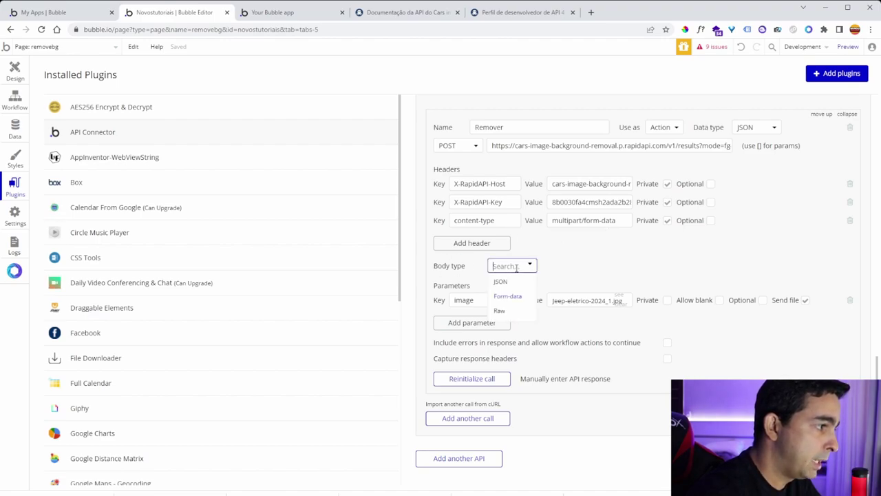
{"action": "left_click", "coordinate": [509, 296]}
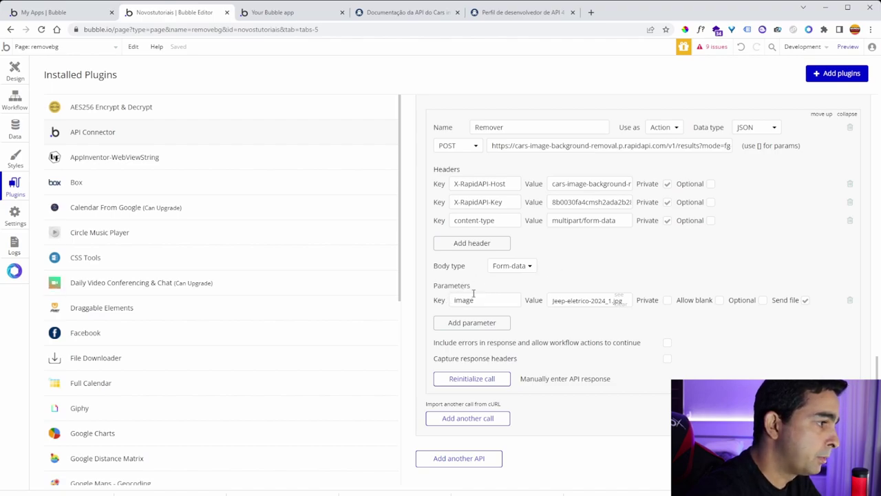
In the RapidAPI documentation, check the image field in the request body of the car photo analysis endpoint
{"action": "left_click", "coordinate": [406, 11]}
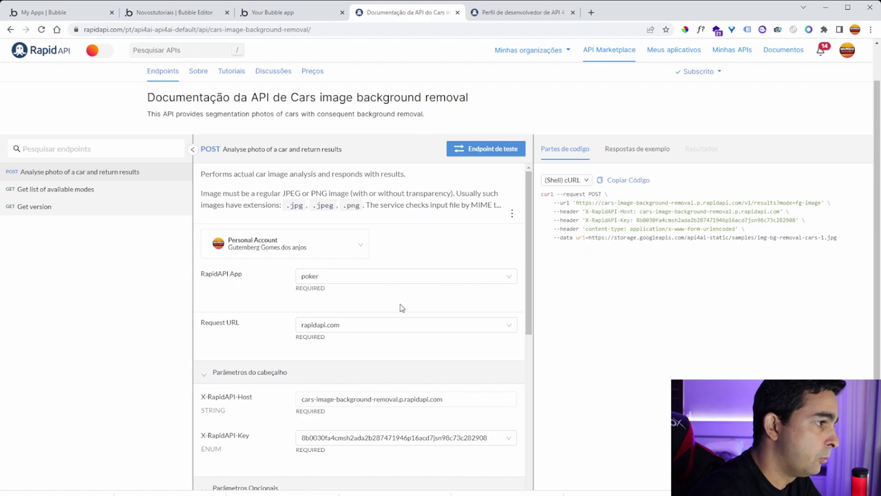
{"action": "scroll", "coordinate": [403, 308], "scroll_direction": "down", "scroll_amount": 4}
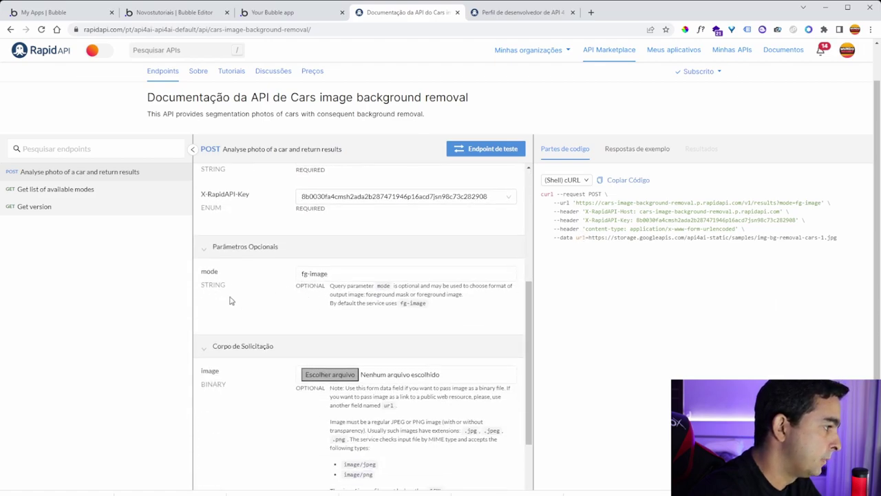
{"action": "left_click_drag", "start_coordinate": [202, 371], "coordinate": [229, 375]}
{"action": "left_click", "coordinate": [209, 355]}
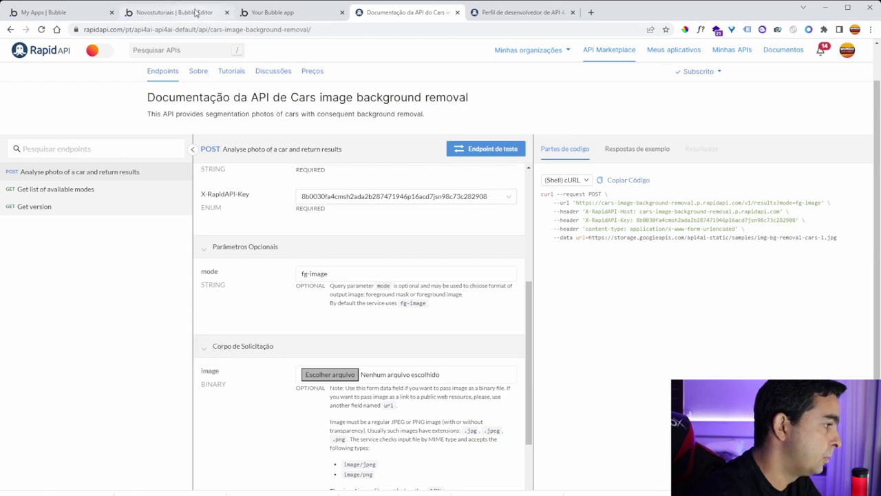
Switch back to the Bubble editor, reinitialize the Remover call and save its returned values
{"action": "left_click", "coordinate": [196, 14]}
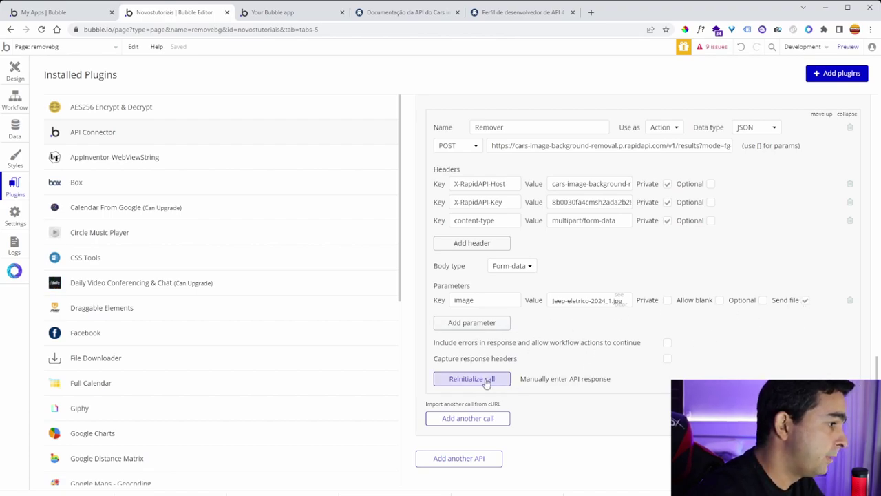
{"action": "left_click", "coordinate": [463, 383]}
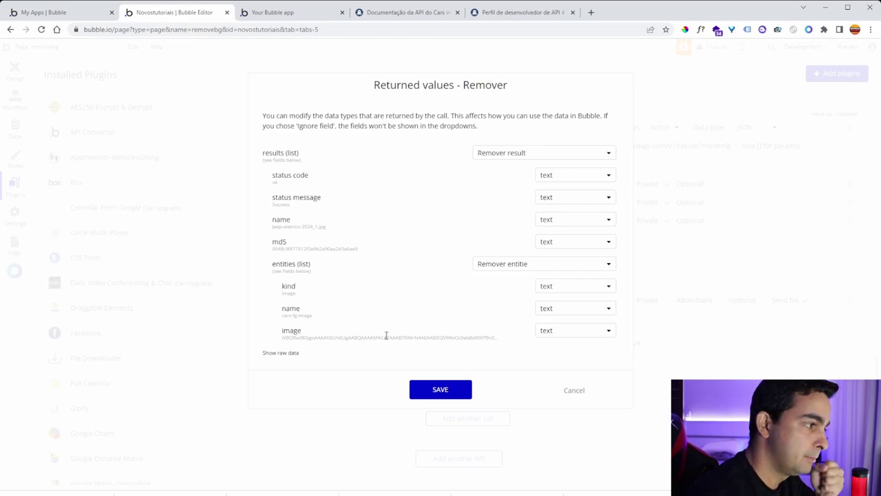
{"action": "left_click", "coordinate": [441, 390]}
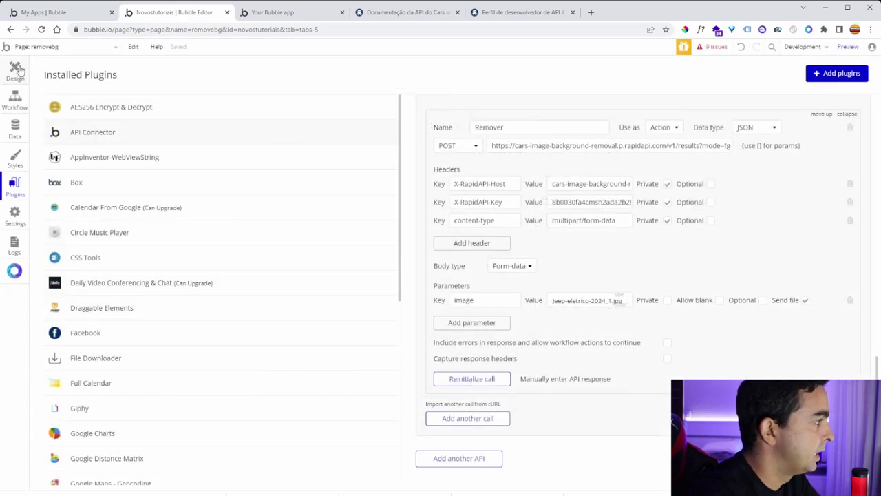
Open the removebg page design and inspect the properties of the picture uploader and the Remover button
{"action": "left_click", "coordinate": [16, 69]}
{"action": "scroll", "coordinate": [667, 325], "scroll_direction": "up", "scroll_amount": 3}
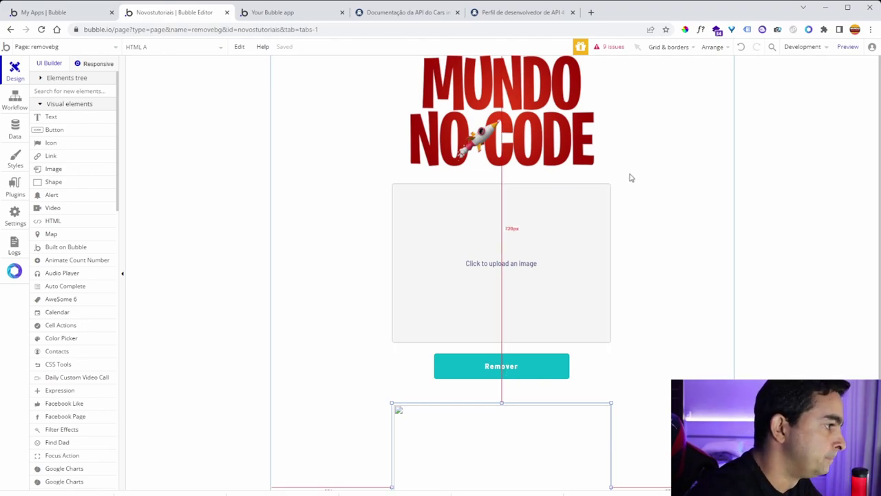
{"action": "double_click", "coordinate": [490, 270]}
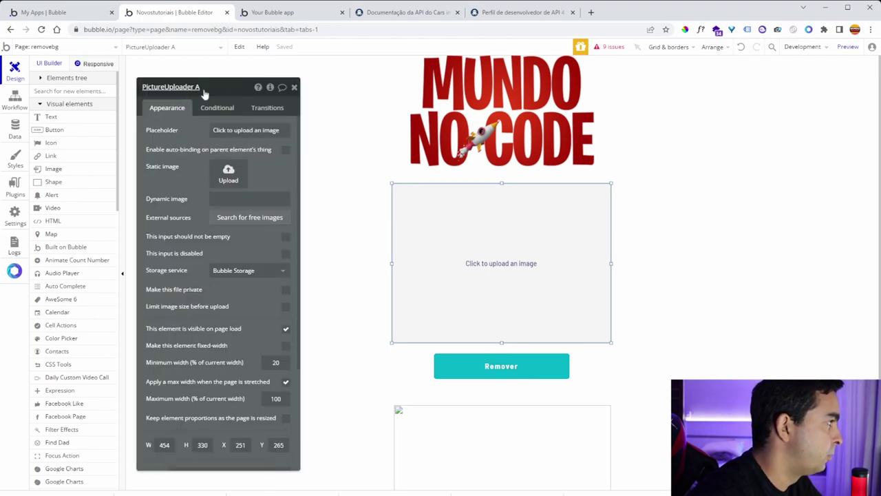
{"action": "left_click", "coordinate": [295, 87]}
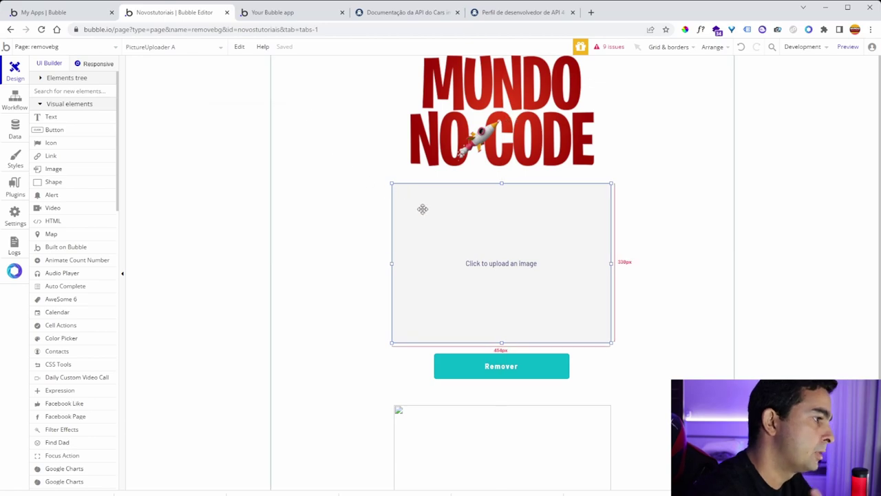
{"action": "left_click", "coordinate": [503, 370]}
{"action": "double_click", "coordinate": [502, 368]}
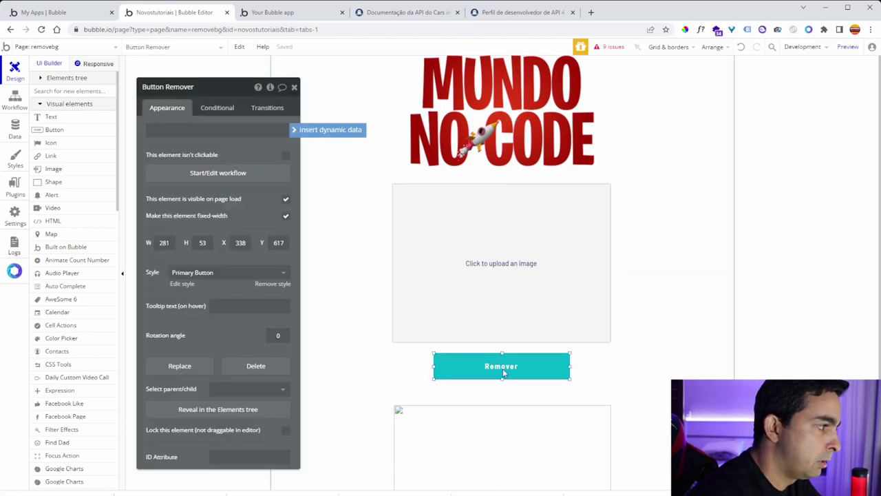
{"action": "left_click", "coordinate": [295, 87]}
Inspect the Carros group's content type and the base64 image code of the HTML element inside it
{"action": "scroll", "coordinate": [344, 275], "scroll_direction": "down", "scroll_amount": 2}
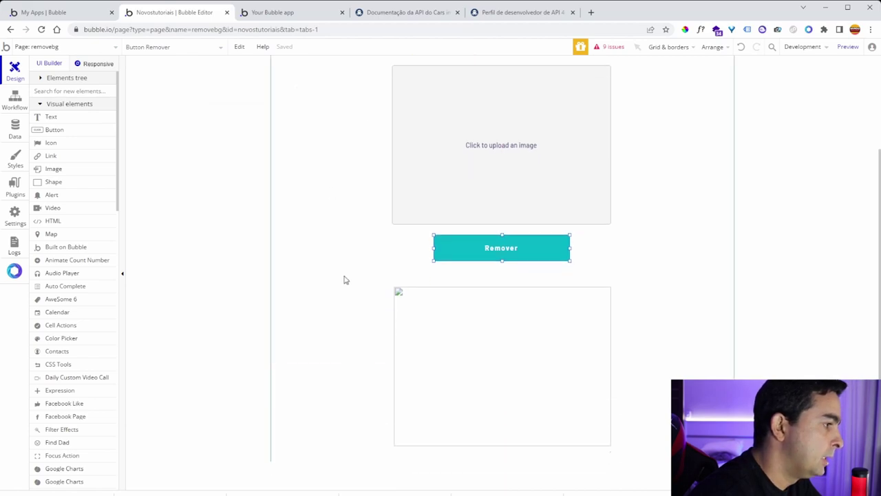
{"action": "double_click", "coordinate": [386, 296]}
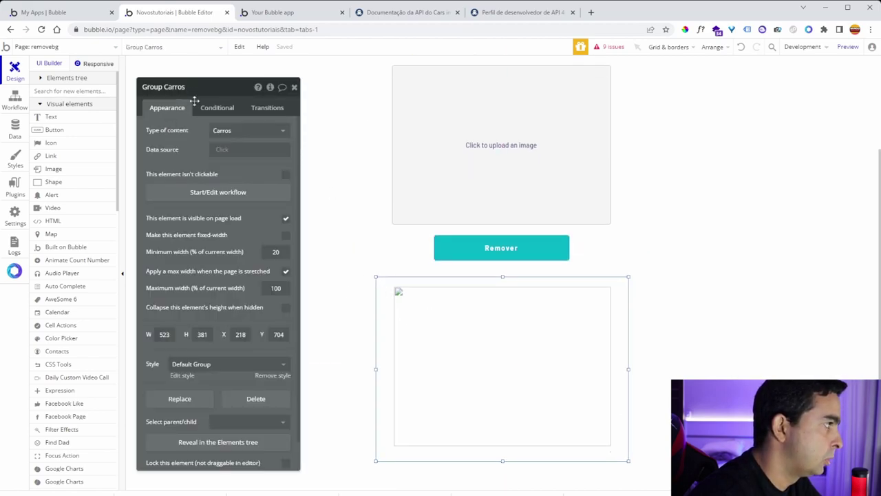
{"action": "left_click", "coordinate": [294, 87]}
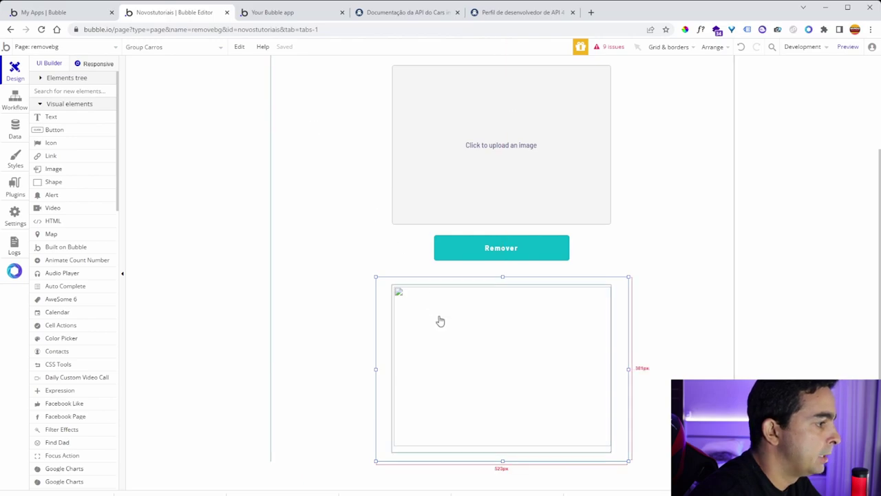
{"action": "double_click", "coordinate": [451, 336]}
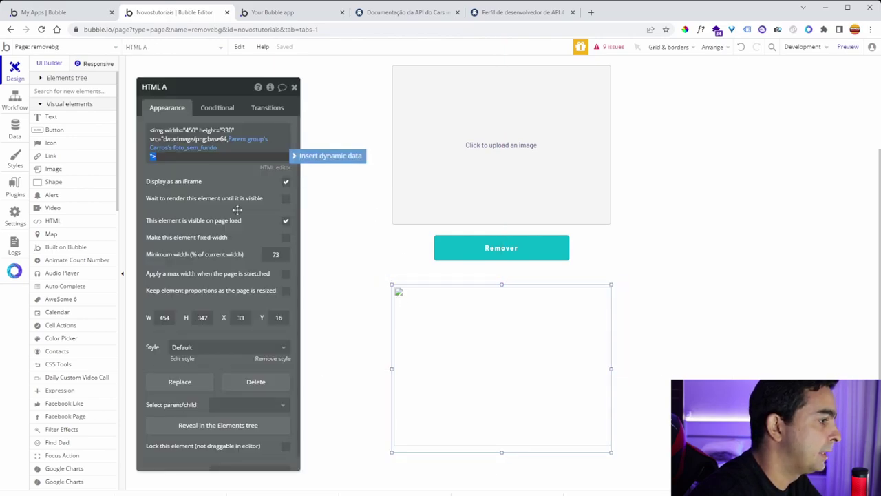
{"action": "left_click", "coordinate": [220, 207]}
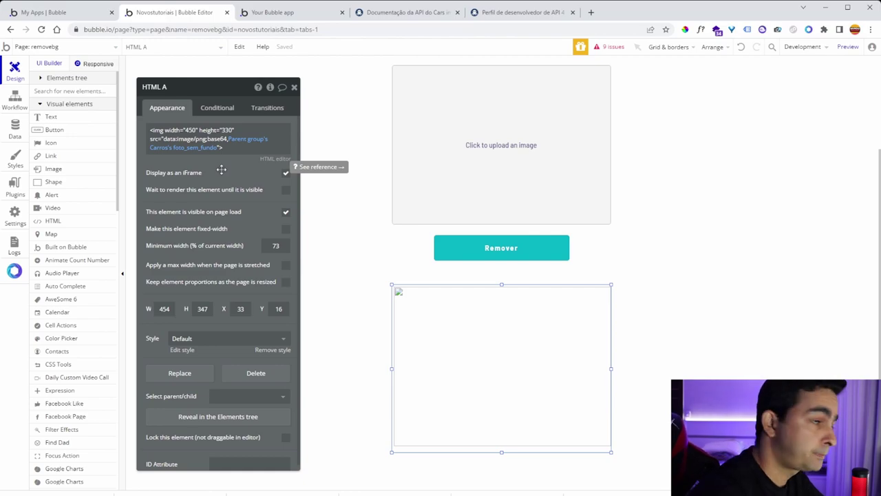
{"action": "left_click", "coordinate": [294, 87]}
Examine the foto_sem_fundo field of the Carros data type in the app's database
{"action": "left_click", "coordinate": [11, 134]}
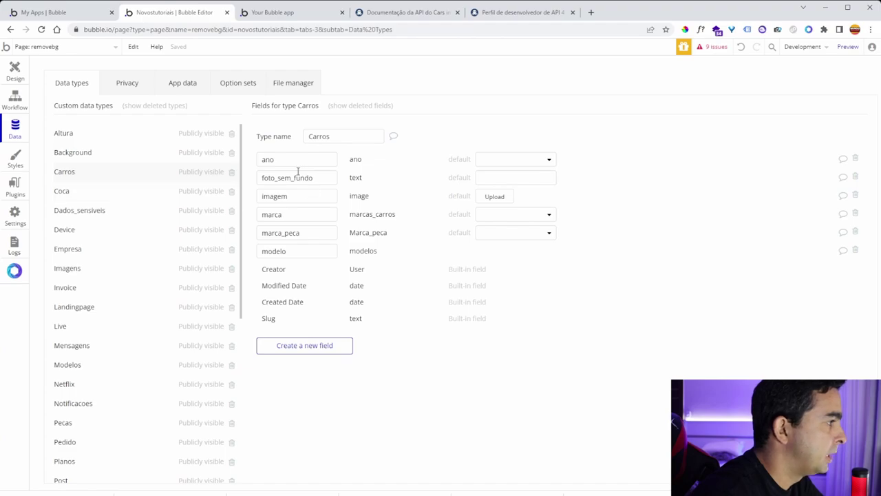
{"action": "left_click", "coordinate": [264, 178]}
{"action": "left_click_drag", "start_coordinate": [264, 178], "coordinate": [331, 176]}
{"action": "left_click", "coordinate": [321, 178]}
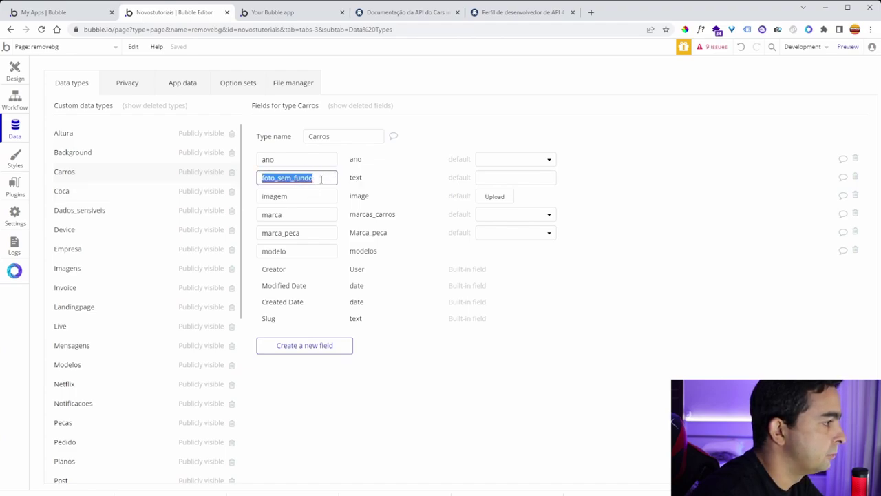
{"action": "left_click", "coordinate": [321, 178]}
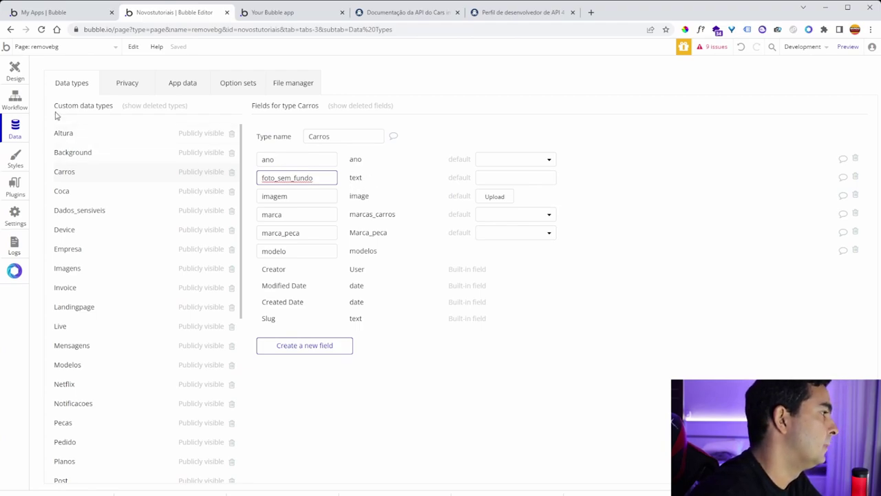
Return to the page design, open the Remover button's click workflow and inspect its Remove BG - Remover action
{"action": "left_click", "coordinate": [15, 73]}
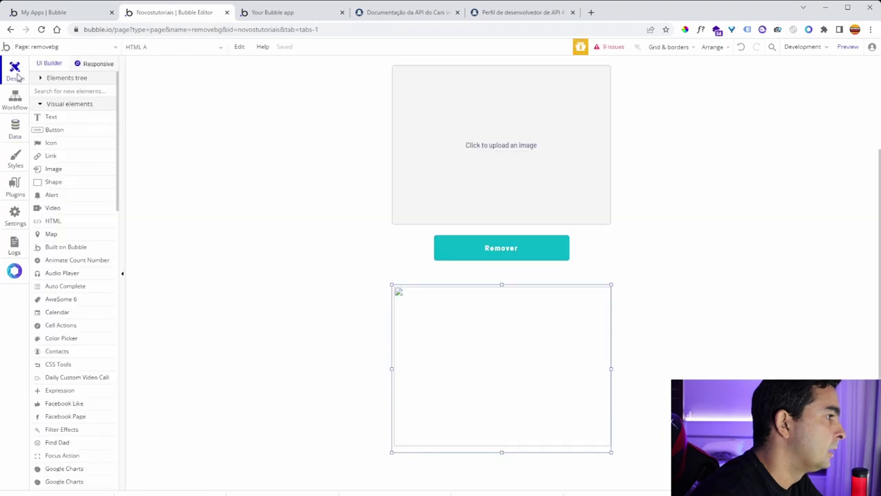
{"action": "scroll", "coordinate": [640, 298], "scroll_direction": "up", "scroll_amount": 2}
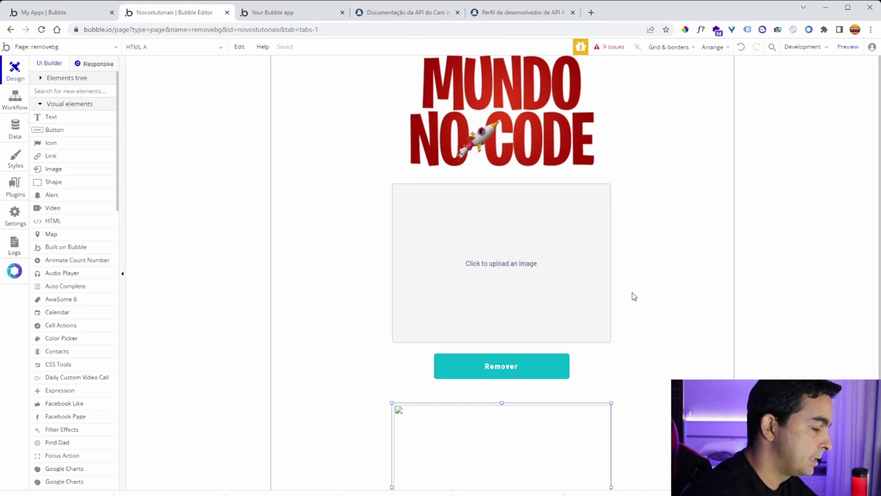
{"action": "left_click", "coordinate": [501, 366]}
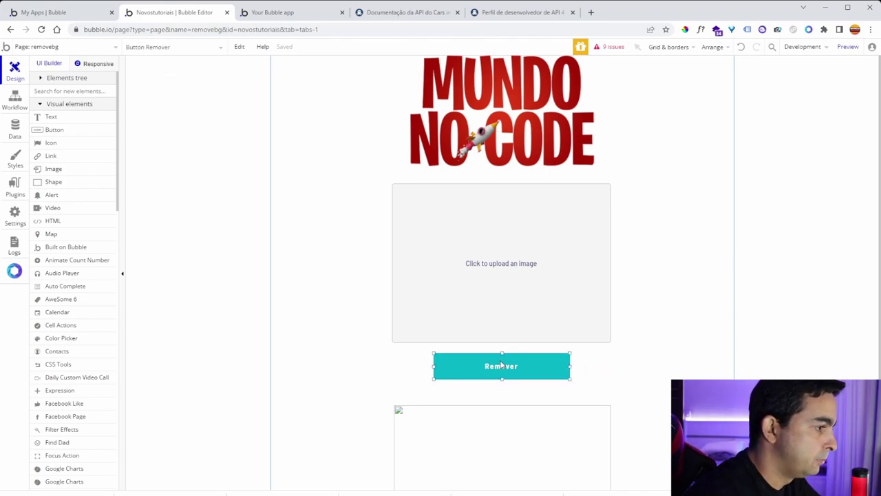
{"action": "double_click", "coordinate": [502, 366]}
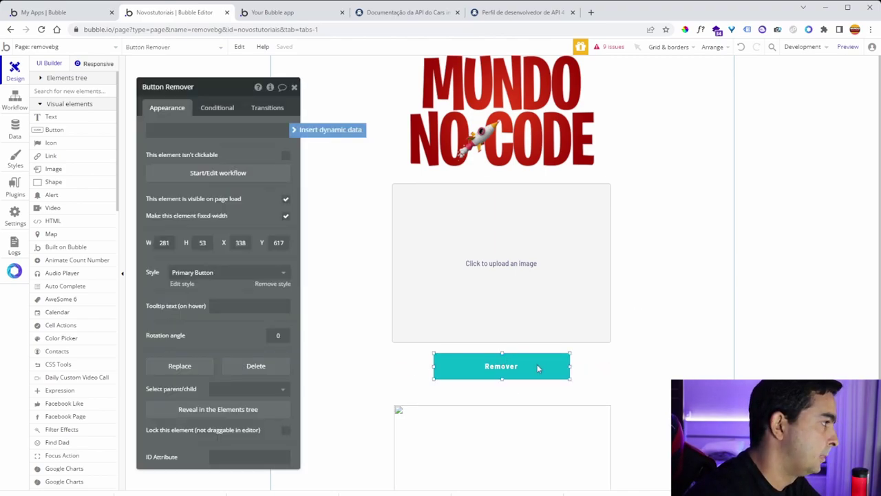
{"action": "left_click", "coordinate": [222, 175]}
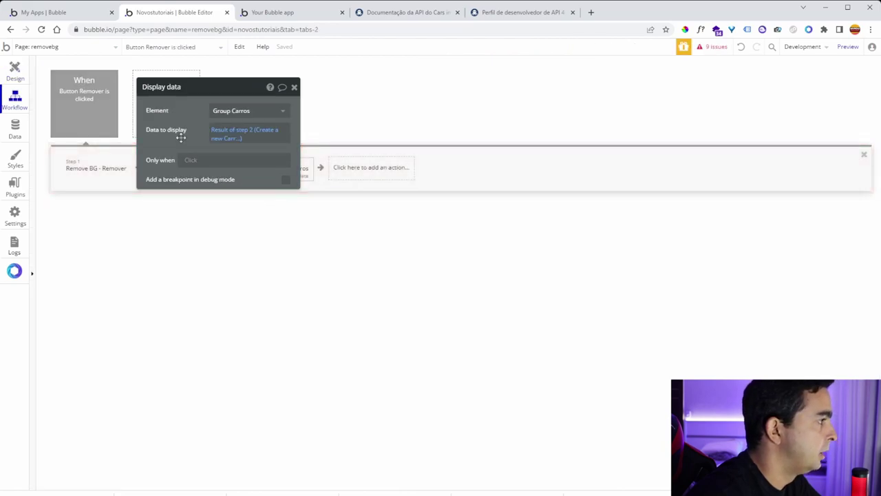
{"action": "left_click_drag", "start_coordinate": [181, 137], "coordinate": [379, 341]}
{"action": "left_click", "coordinate": [84, 174]}
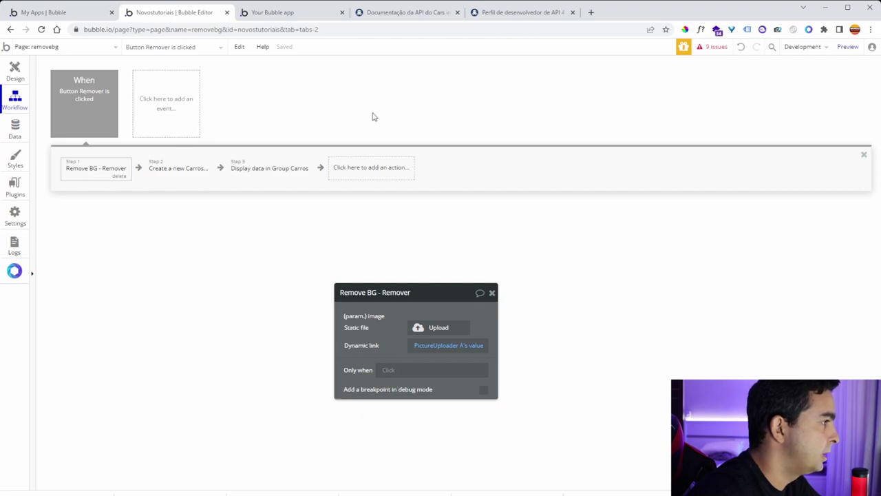
Search the plugin actions for "remo" and add a second Remove BG - Remover action at the end of the workflow
{"action": "left_click", "coordinate": [374, 168]}
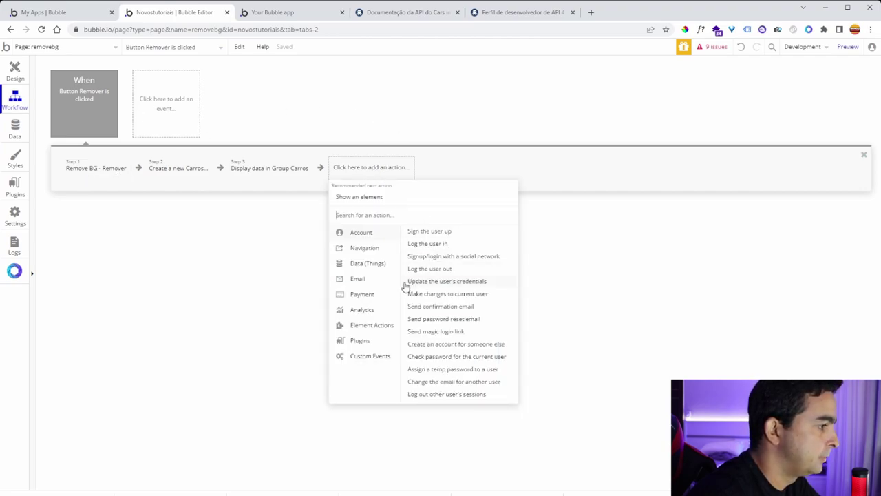
{"action": "mouse_move", "coordinate": [372, 344]}
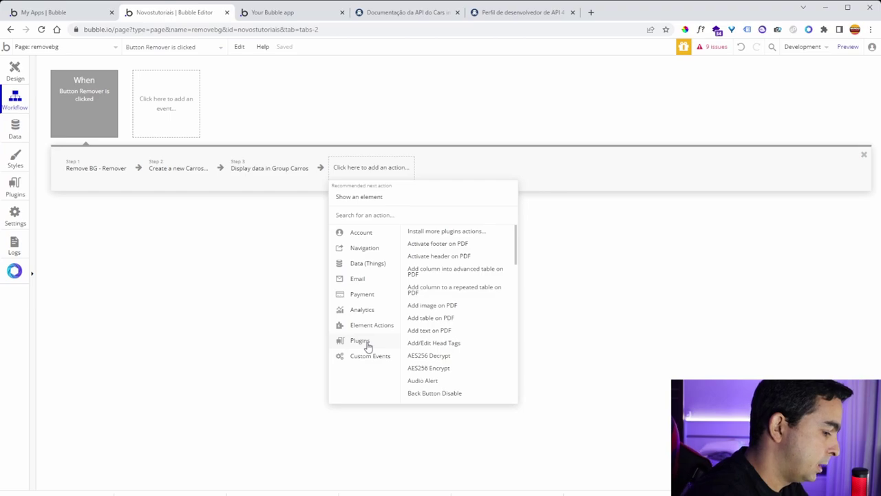
{"action": "type", "text": "rom"}
{"action": "key", "text": "BackSpace"}
{"action": "key", "text": "BackSpace"}
{"action": "key", "text": "BackSpace"}
{"action": "type", "text": "remo"}
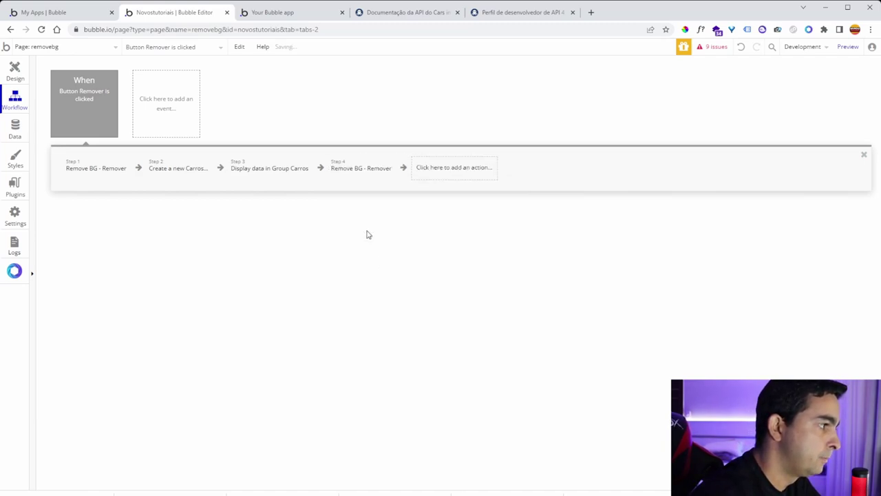
{"action": "left_click", "coordinate": [368, 232]}
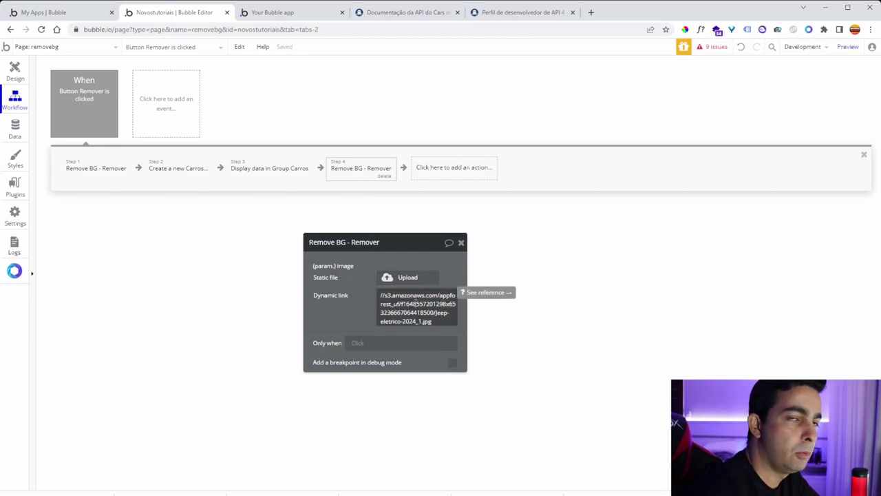
Replace the added action's image link with PictureUploader A's value, and delete that action from the workflow
{"action": "left_click", "coordinate": [416, 299]}
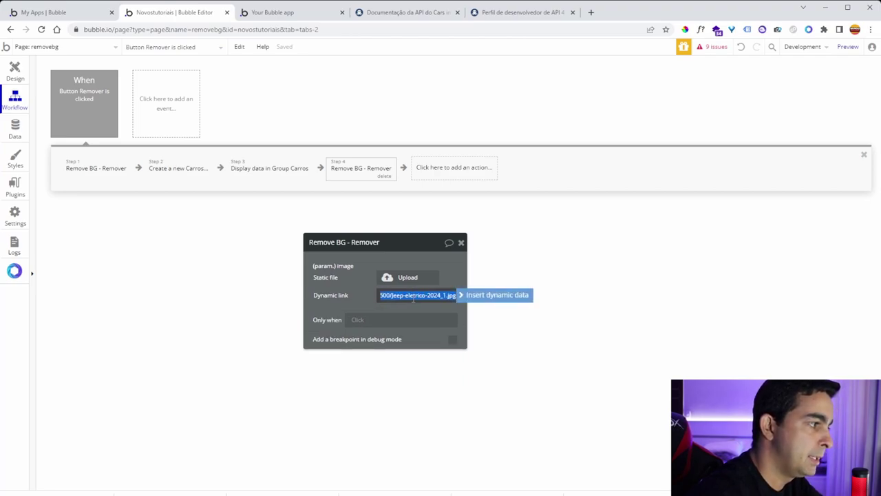
{"action": "key", "text": "BackSpace"}
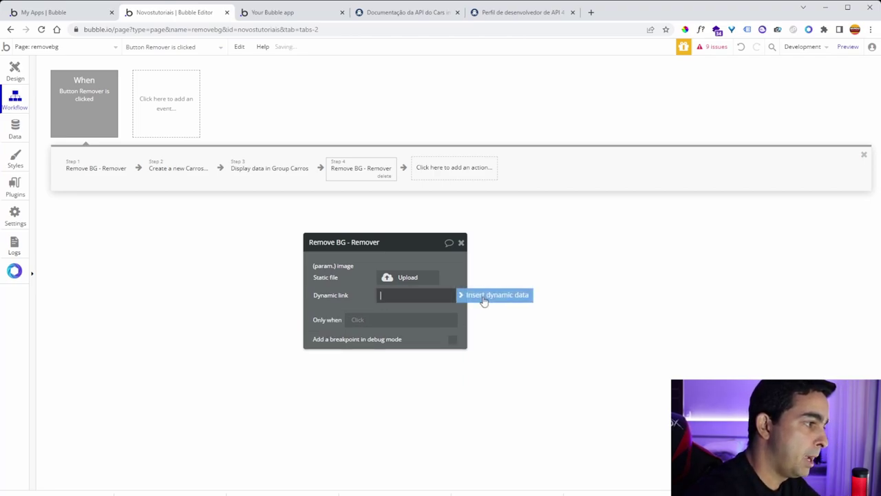
{"action": "left_click", "coordinate": [482, 296]}
{"action": "left_click", "coordinate": [449, 423]}
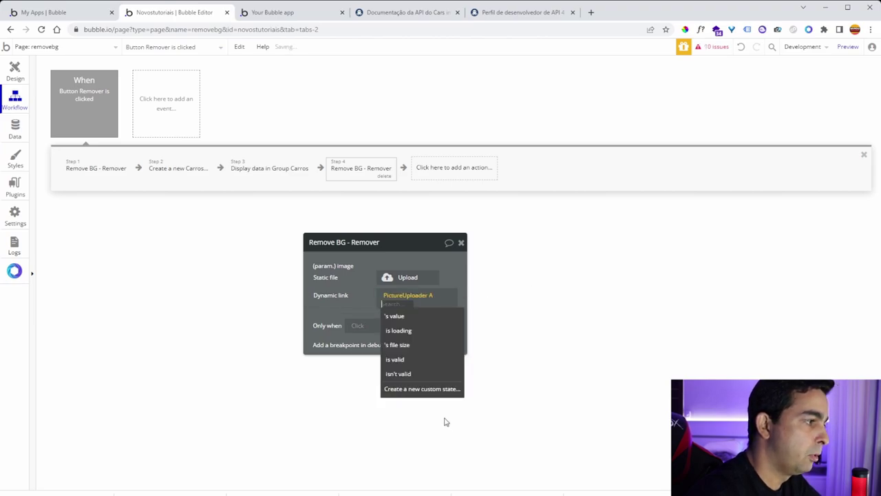
{"action": "left_click", "coordinate": [392, 315]}
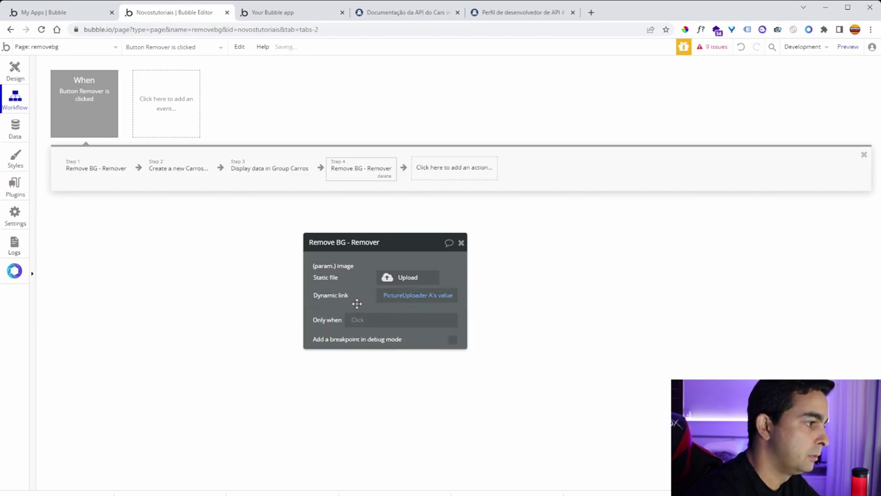
{"action": "left_click", "coordinate": [462, 243]}
{"action": "left_click", "coordinate": [385, 176]}
Examine the dynamic image link in the workflow's first Remove BG - Remover action
{"action": "left_click", "coordinate": [93, 170]}
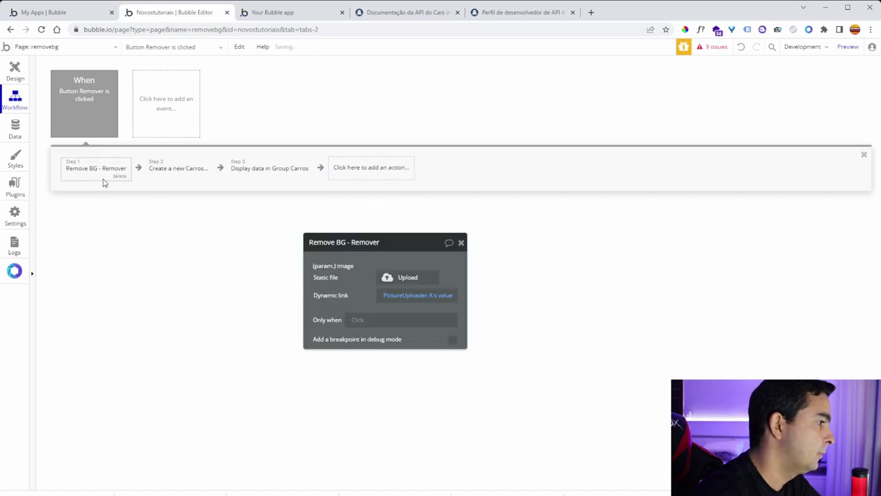
{"action": "mouse_move", "coordinate": [392, 297]}
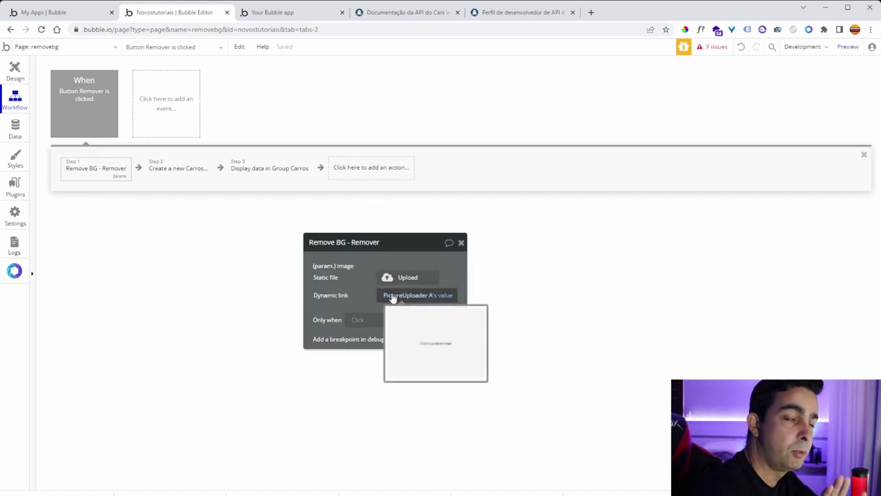
{"action": "left_click_drag", "start_coordinate": [325, 244], "coordinate": [241, 291]}
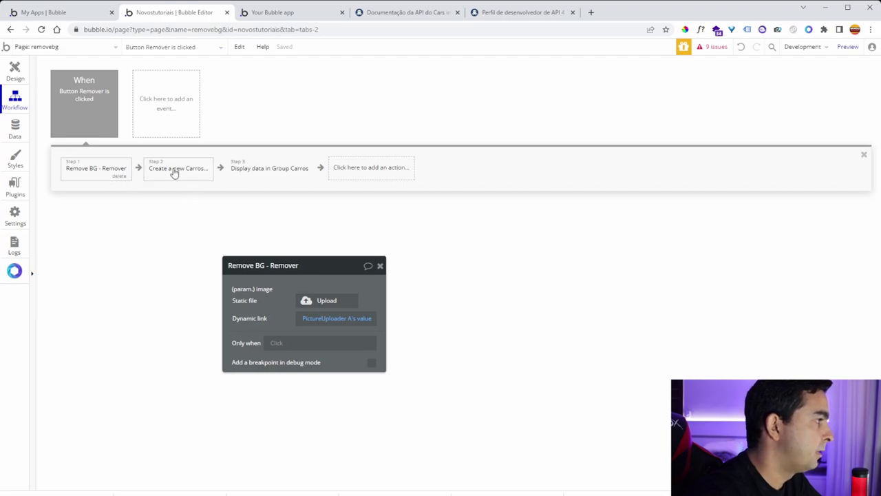
In the Create a new Carros action, reselect each item's entities after step 1's results in foto_sem_fundo, and open the choices for the expression's image part
{"action": "left_click", "coordinate": [174, 172]}
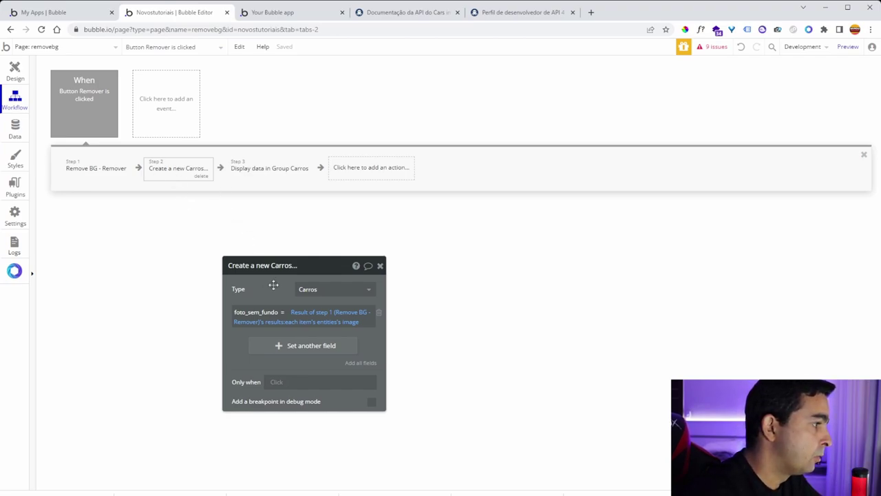
{"action": "left_click_drag", "start_coordinate": [273, 285], "coordinate": [273, 222]}
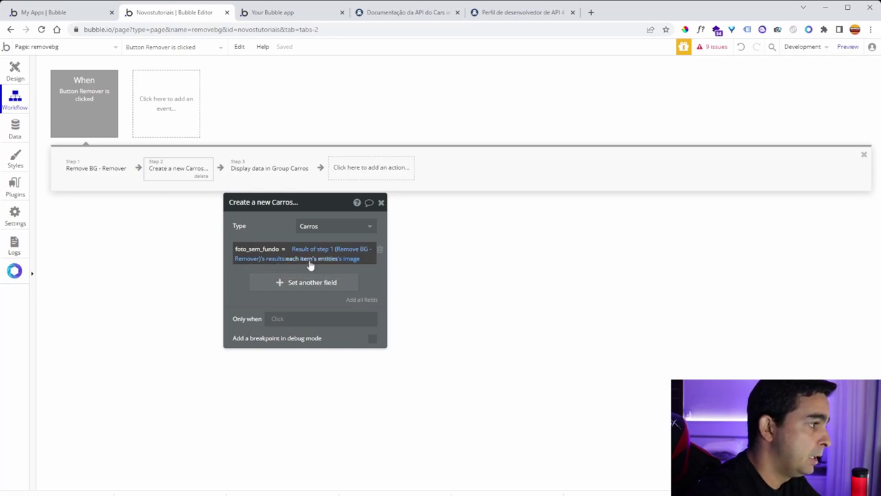
{"action": "left_click", "coordinate": [271, 260]}
{"action": "left_click", "coordinate": [283, 286]}
{"action": "scroll", "coordinate": [325, 303], "scroll_direction": "down", "scroll_amount": 3}
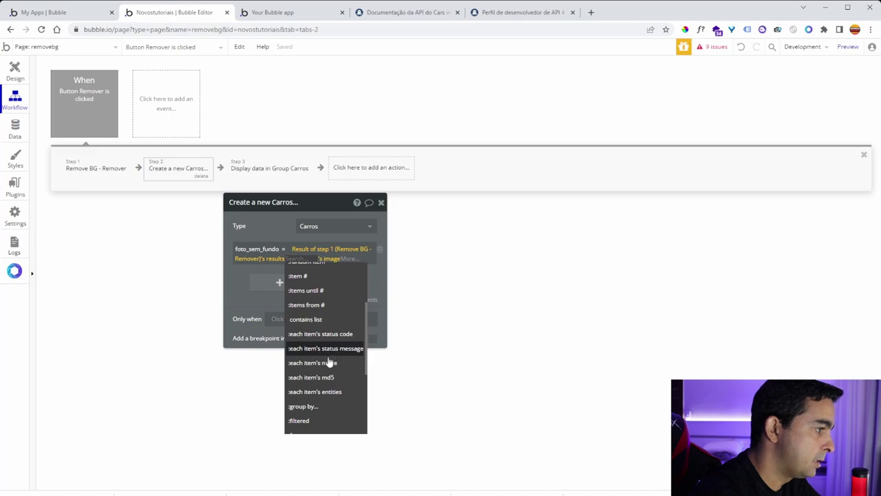
{"action": "scroll", "coordinate": [338, 375], "scroll_direction": "down", "scroll_amount": 1}
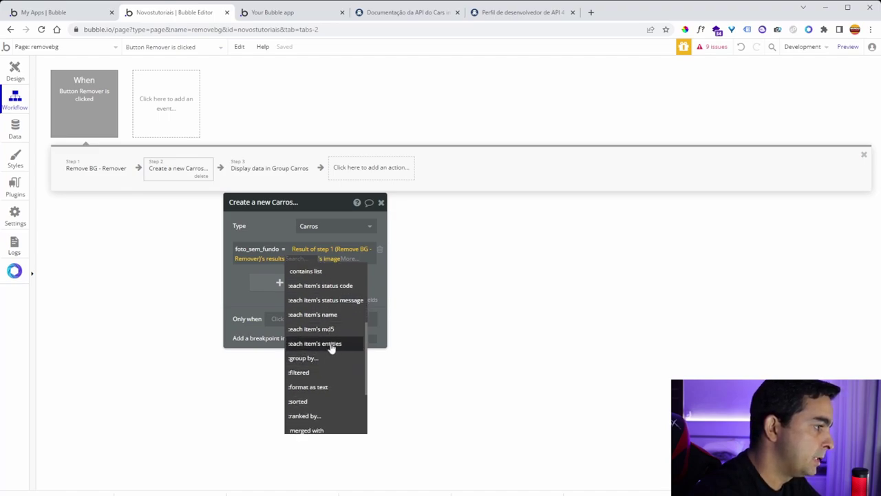
{"action": "left_click", "coordinate": [330, 343]}
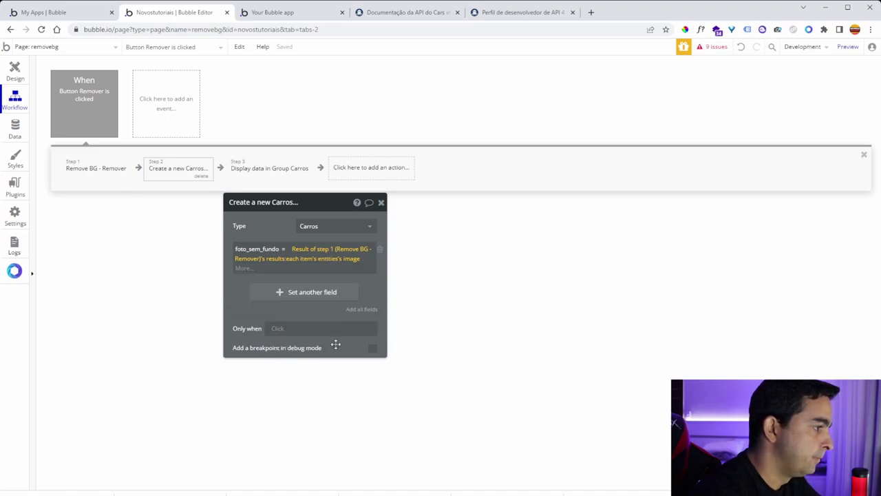
{"action": "left_click", "coordinate": [352, 259]}
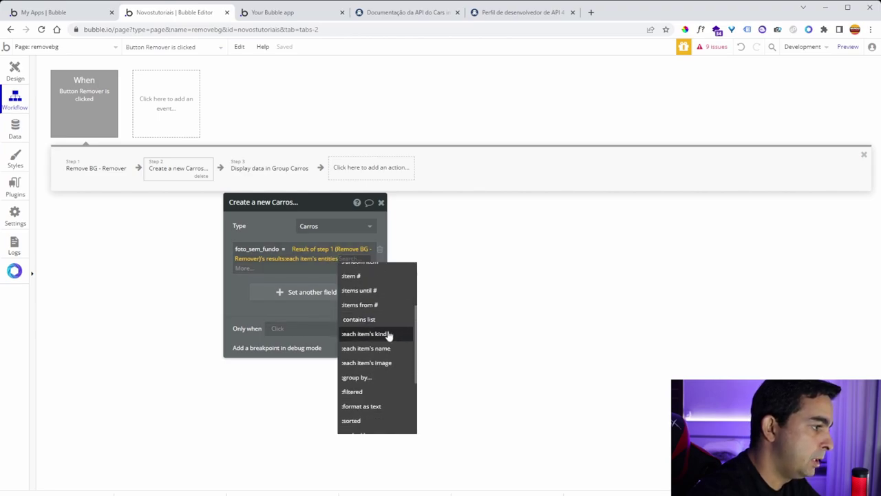